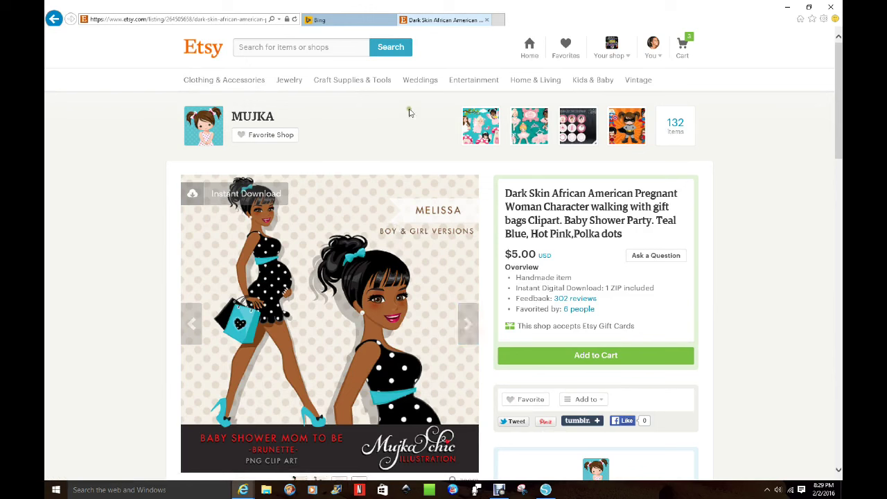
# Search Etsy for "Baby shower mom to be digital clipart"
pyautogui.click(352, 48)
pyautogui.write('B')
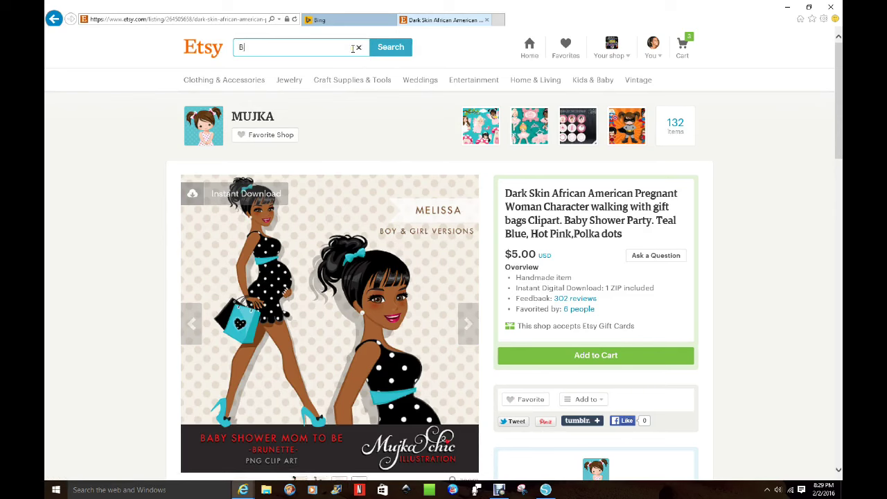
pyautogui.write('aby shower monm')
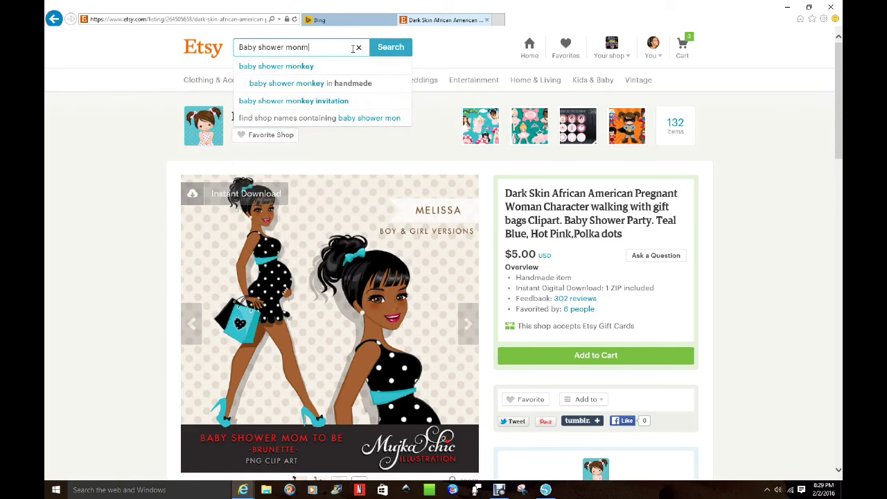
pyautogui.press('BackSpace')
pyautogui.press('BackSpace')
pyautogui.write('m to be digita')
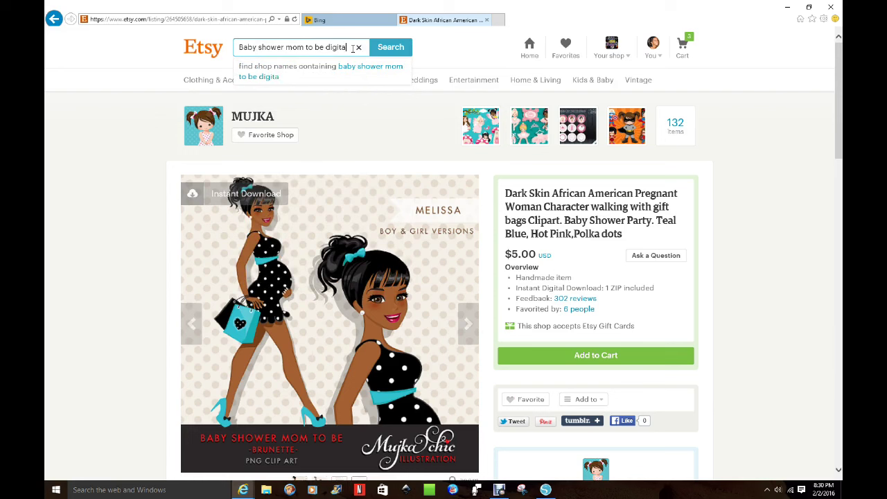
pyautogui.write('l clipart')
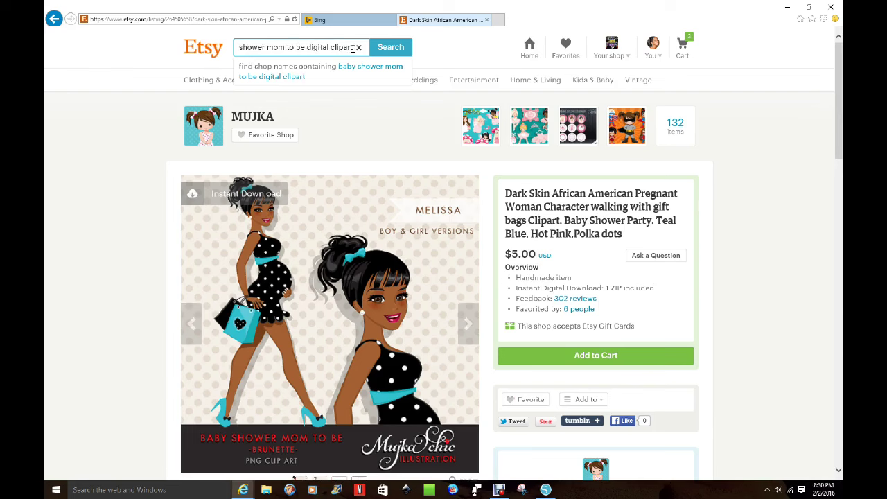
pyautogui.press('Return')
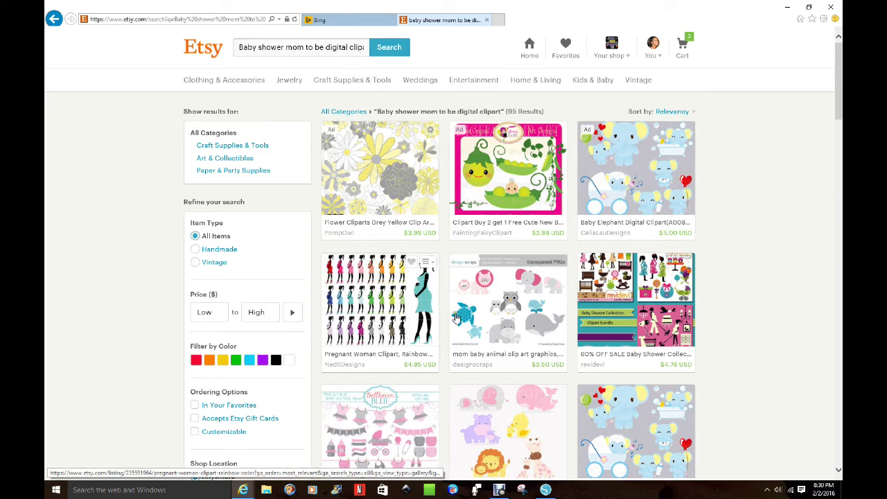
# Open MUJKA's Dark Skin African American Chic Mom with baby carriage listing from the results and review its details
pyautogui.scroll(-2, 486, 333)
pyautogui.scroll(-4, 487, 333)
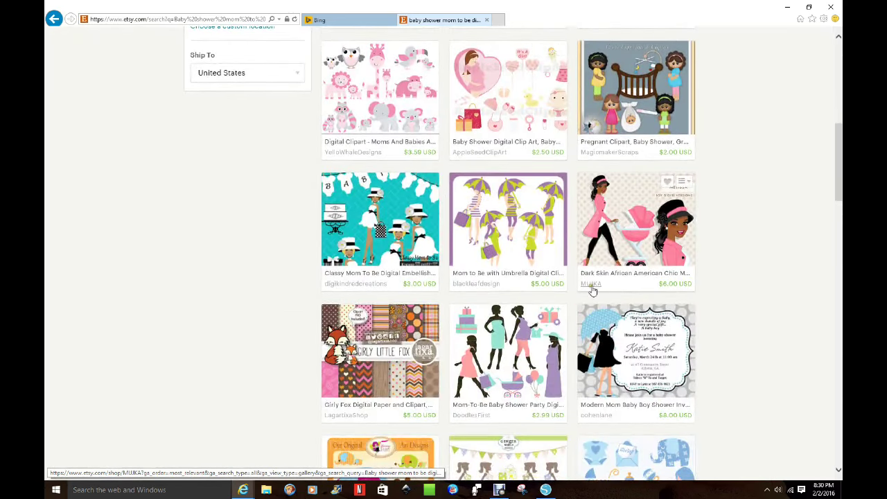
pyautogui.click(603, 234)
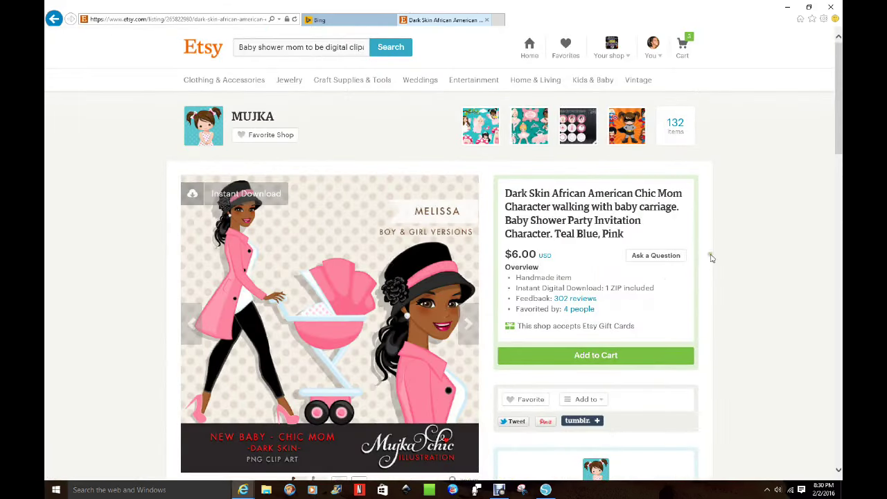
pyautogui.scroll(-5, 710, 258)
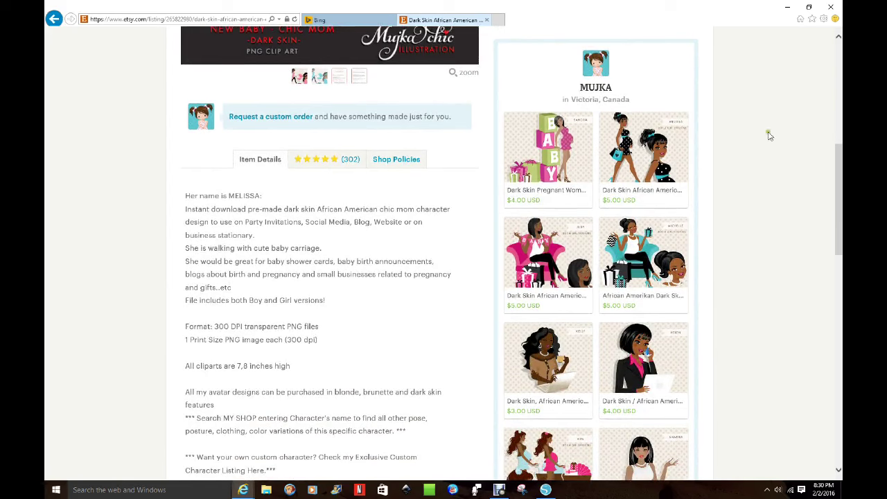
pyautogui.scroll(4, 696, 250)
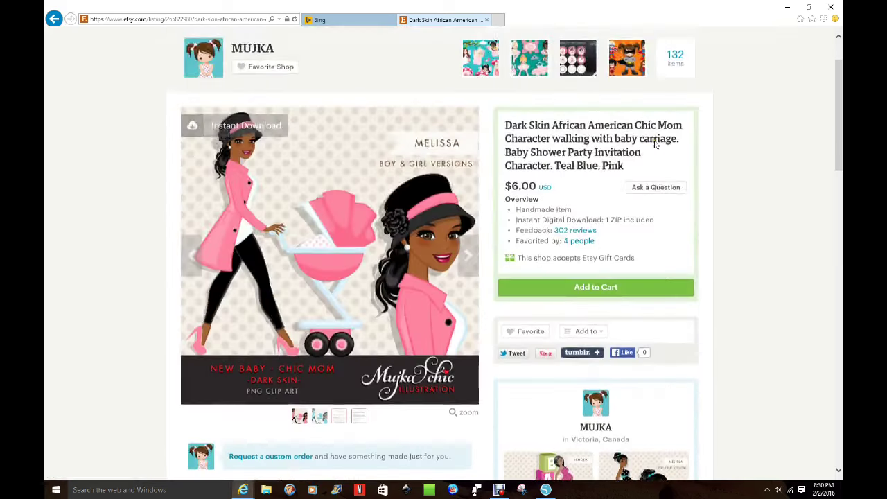
# Browse the MUJKA shop's full item list to page 2 and open the Dark Skin African American Pregnant Woman clipart listing
pyautogui.click(681, 65)
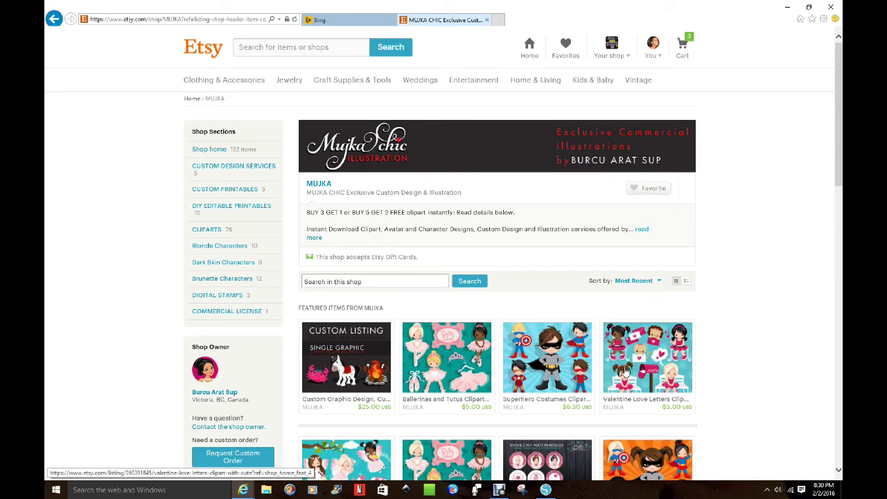
pyautogui.scroll(-2, 706, 356)
pyautogui.scroll(-10, 707, 357)
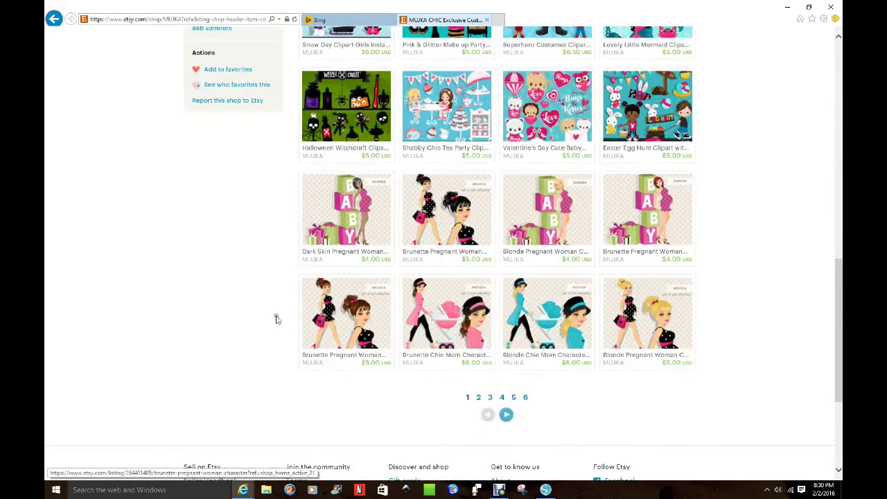
pyautogui.click(478, 398)
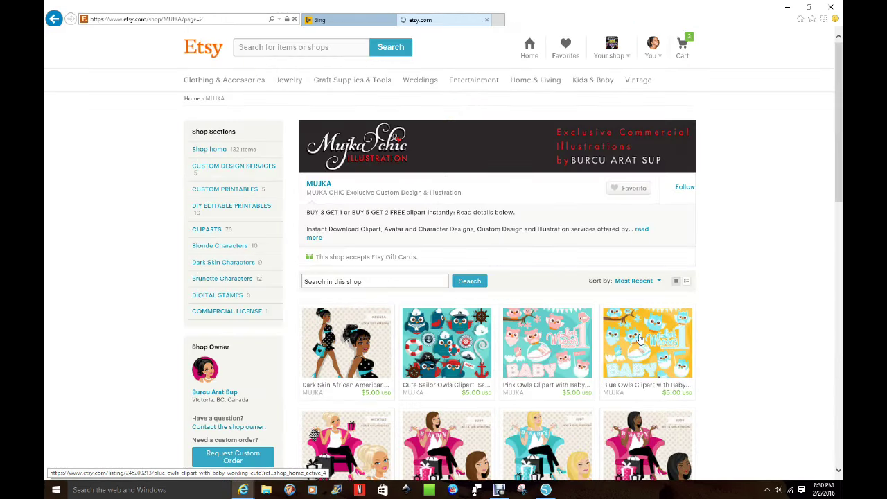
pyautogui.click(358, 358)
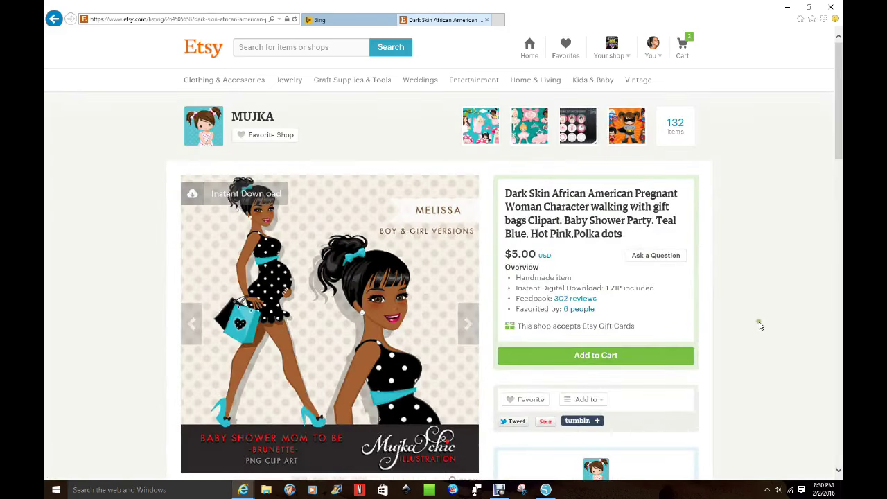
# Review the pregnant woman clipart's listing details and view its pink version in the image gallery
pyautogui.scroll(-5, 759, 326)
pyautogui.scroll(4, 485, 270)
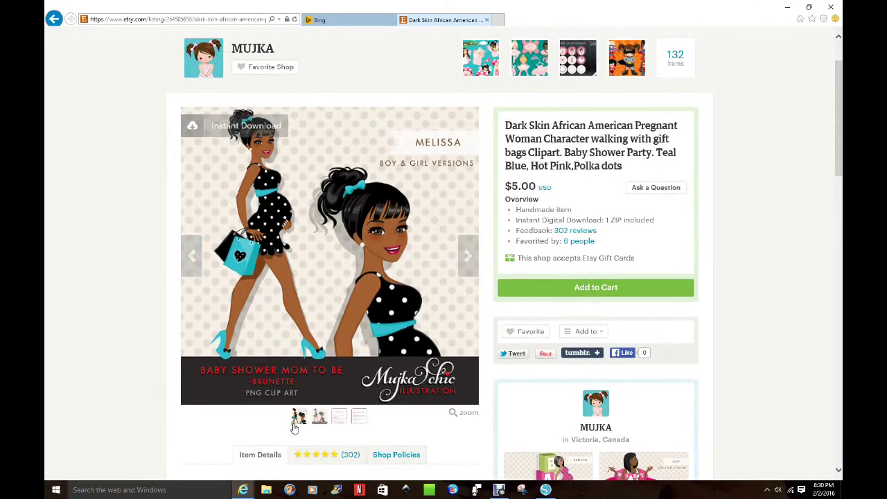
pyautogui.click(466, 255)
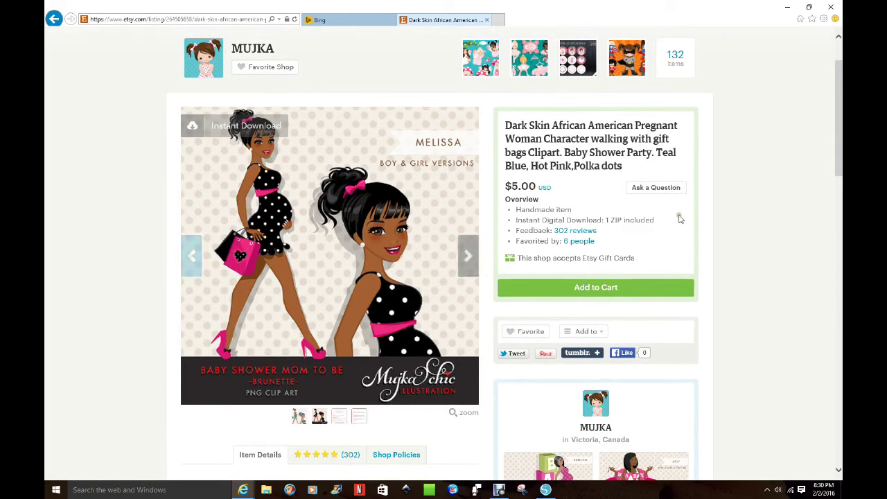
pyautogui.scroll(-3, 728, 196)
pyautogui.scroll(2, 734, 200)
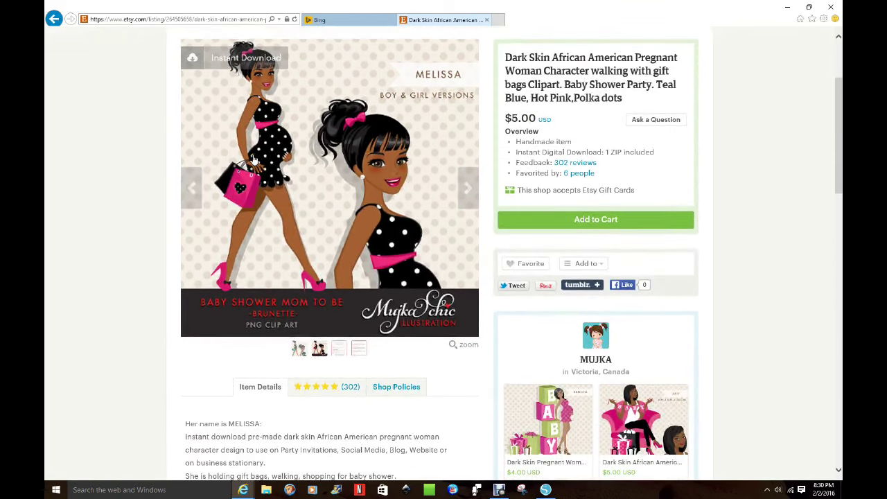
pyautogui.scroll(2, 795, 179)
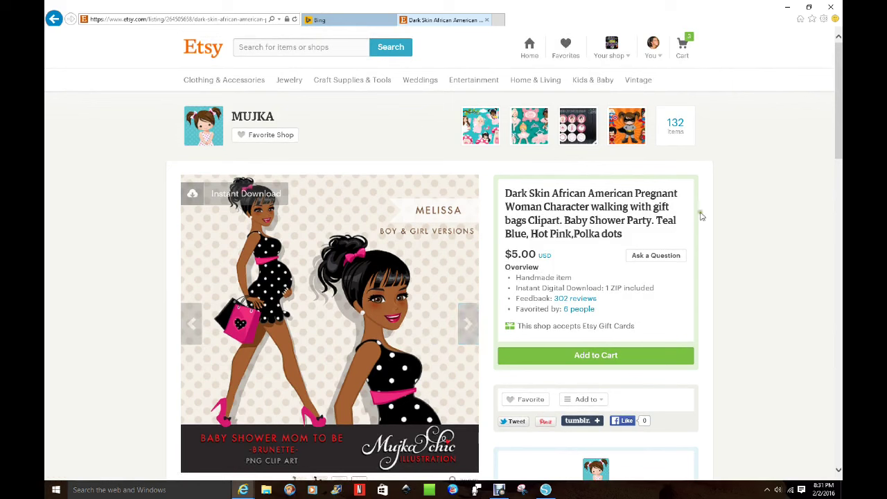
# Open the account's purchases and find the MUJKA pregnant woman clipart with its downloadable files
pyautogui.click(654, 55)
pyautogui.click(574, 142)
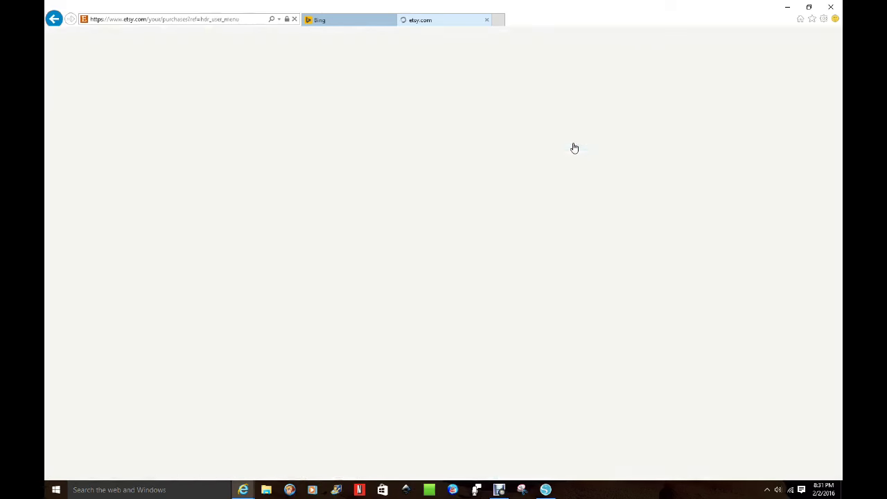
pyautogui.scroll(-5, 396, 254)
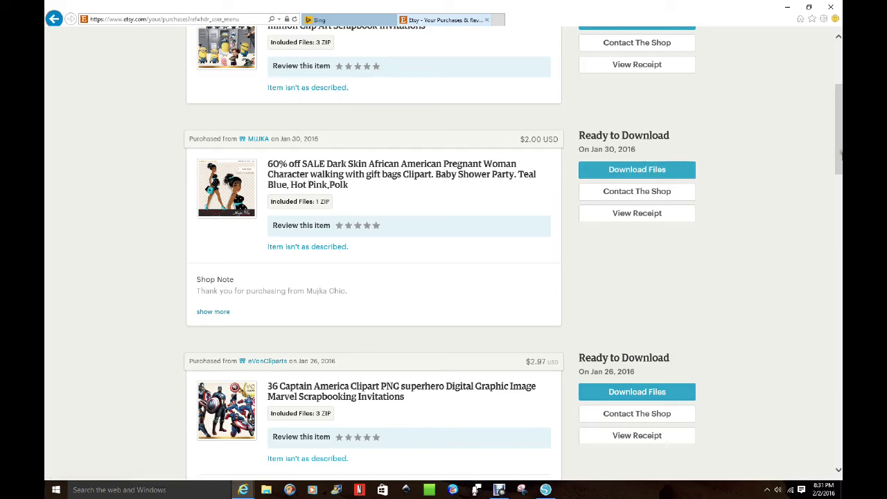
pyautogui.moveTo(840, 165); pyautogui.dragTo(840, 98)
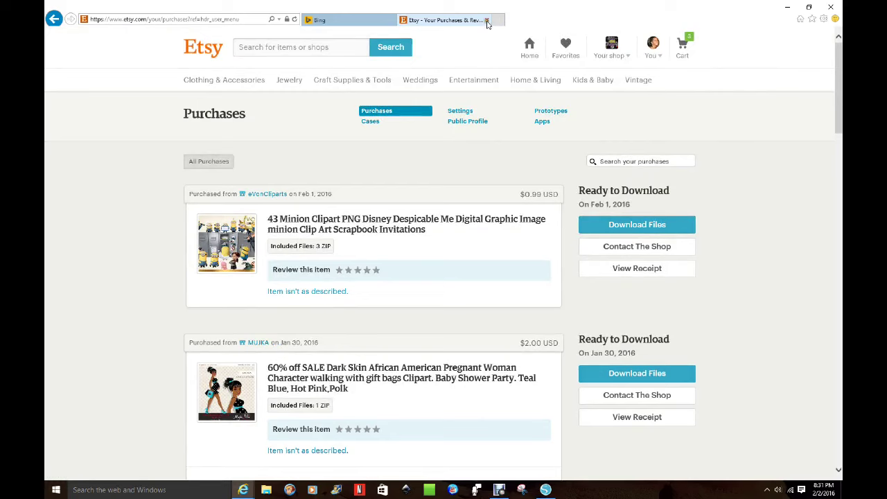
# Switch to Silhouette Studio, start opening a file and go to the Mom to Be folder within Download Files
pyautogui.click(788, 8)
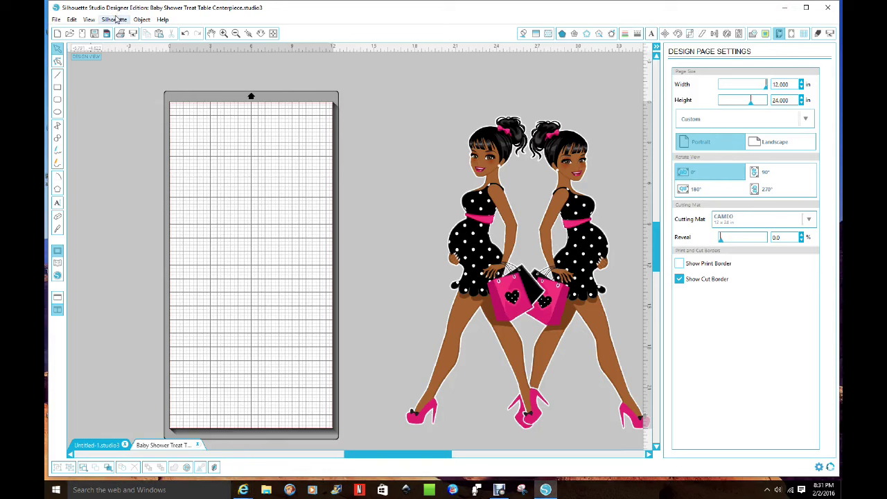
pyautogui.click(55, 19)
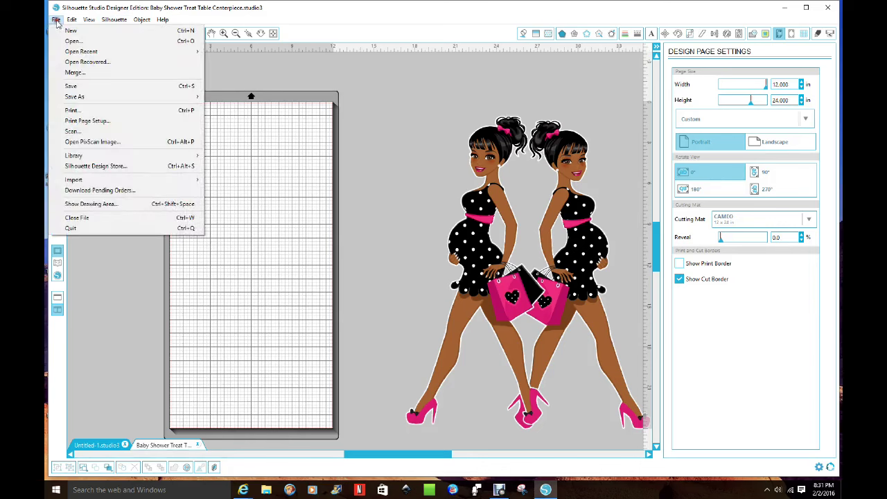
pyautogui.click(69, 42)
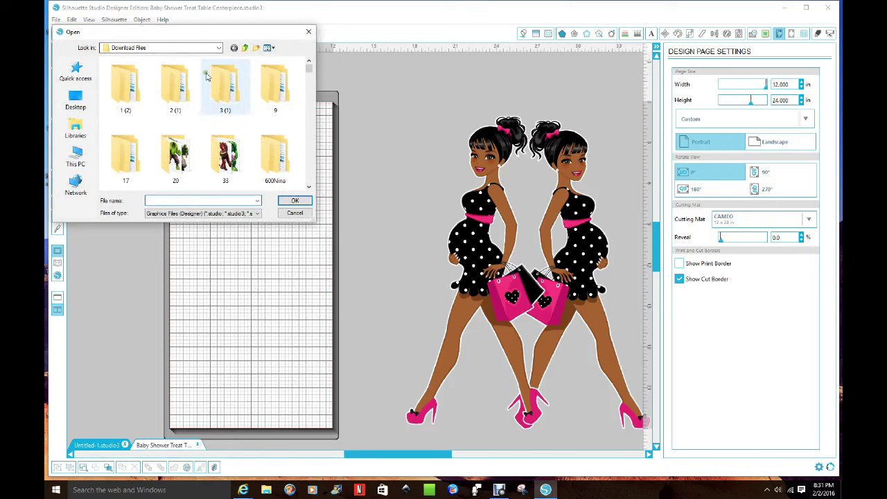
pyautogui.moveTo(308, 72); pyautogui.dragTo(309, 85)
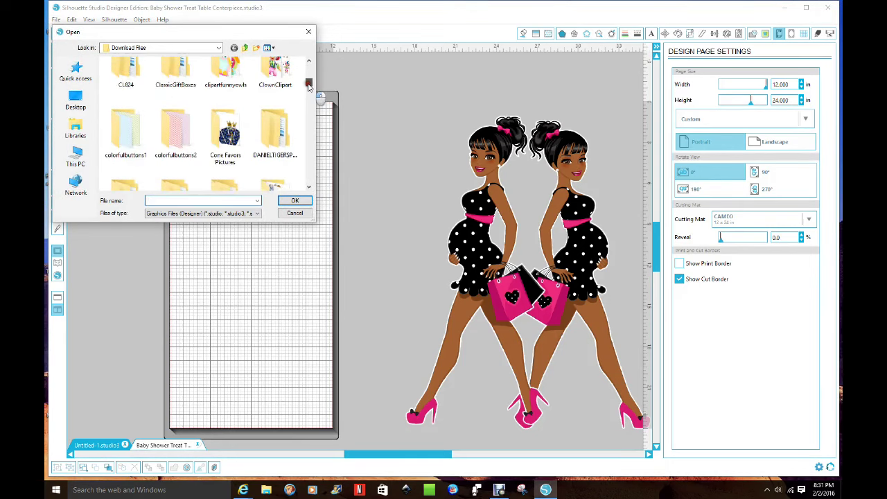
pyautogui.click(308, 187)
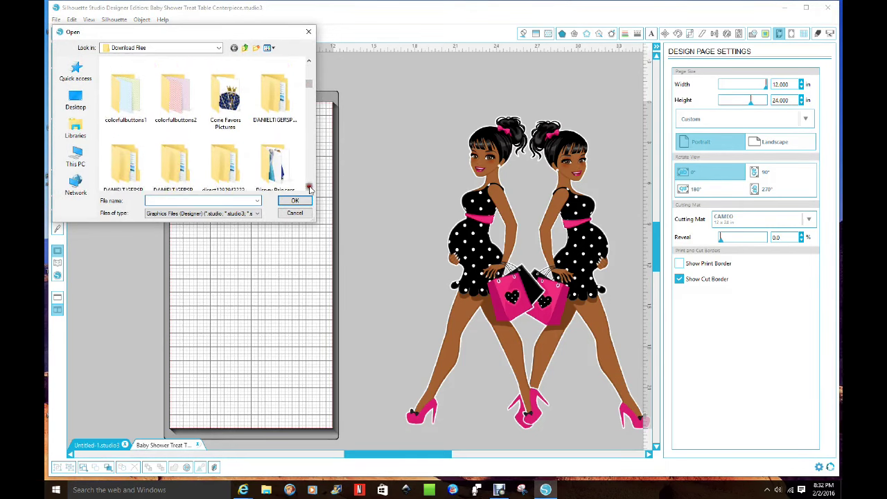
pyautogui.click(309, 187)
pyautogui.click(309, 187)
pyautogui.click(309, 187)
pyautogui.click(309, 187)
pyautogui.click(309, 187)
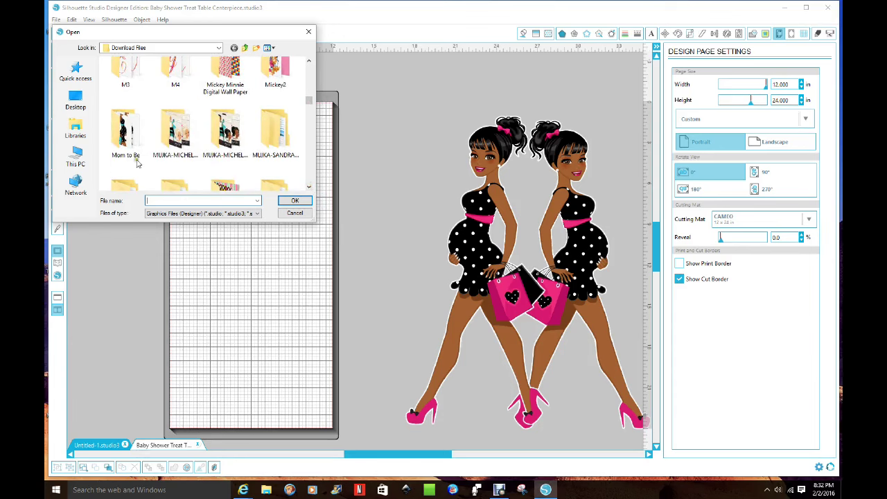
pyautogui.doubleClick(121, 130)
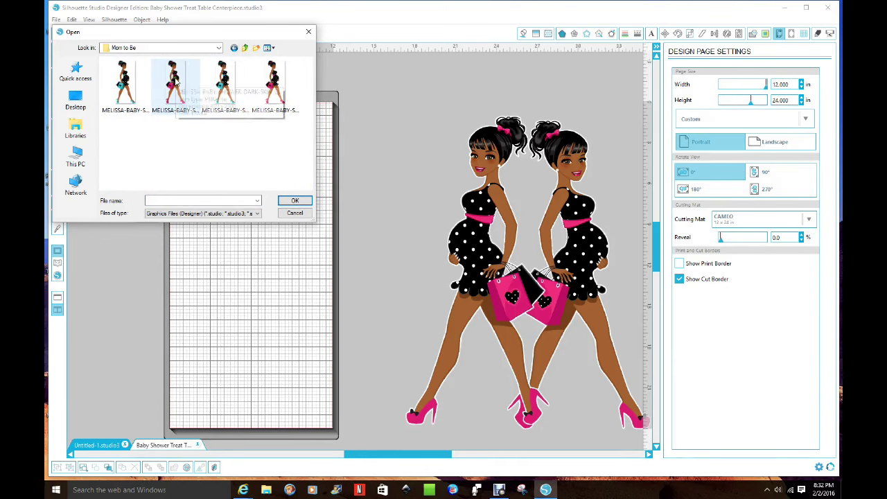
# Place the MELISSA-BABY-SHOWER-DARK-SKIN-20 image on the cutting mat, close the Open dialog and select the figure
pyautogui.moveTo(173, 78); pyautogui.dragTo(238, 310)
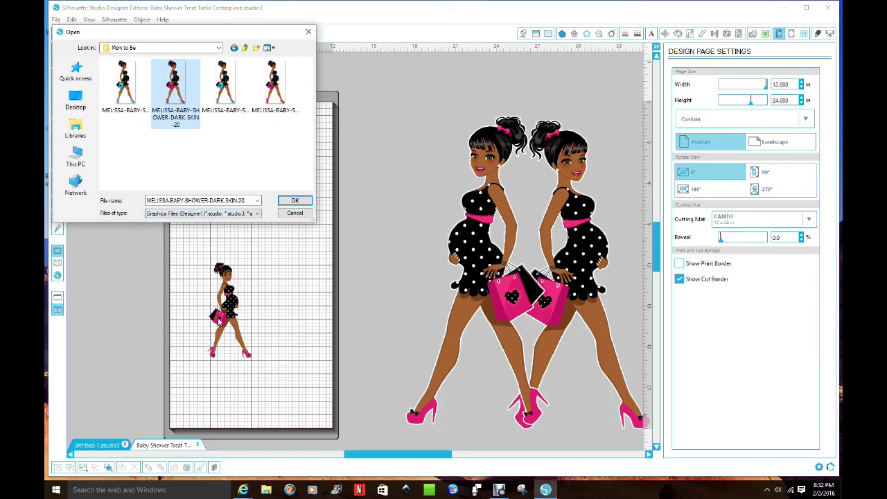
pyautogui.click(308, 34)
pyautogui.click(237, 277)
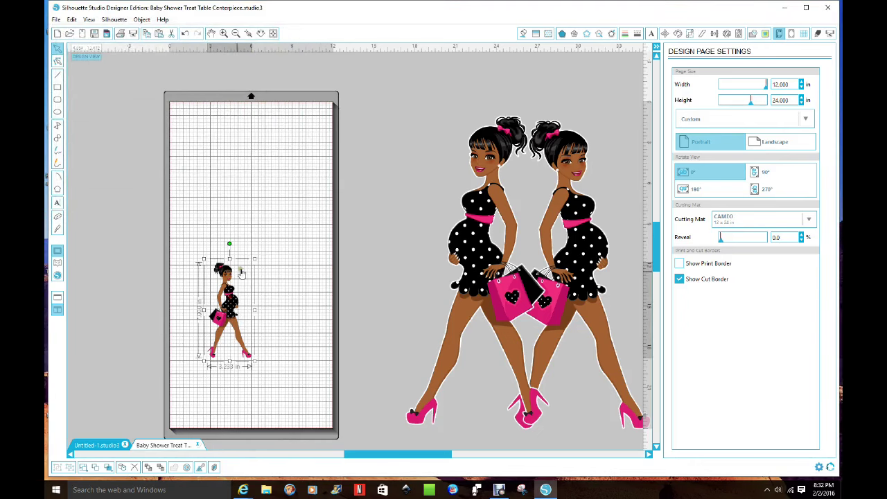
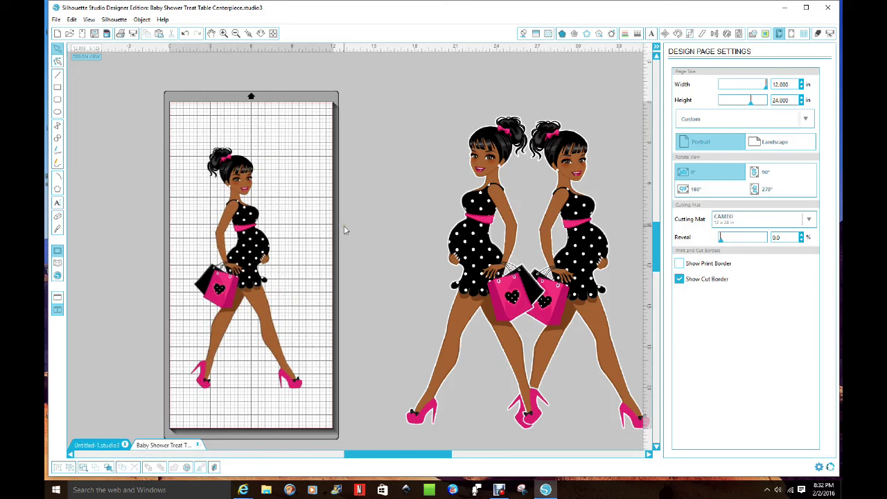
# Turn on registration marks with the Type 1 (CAMEO, Portrait) style
pyautogui.click(791, 34)
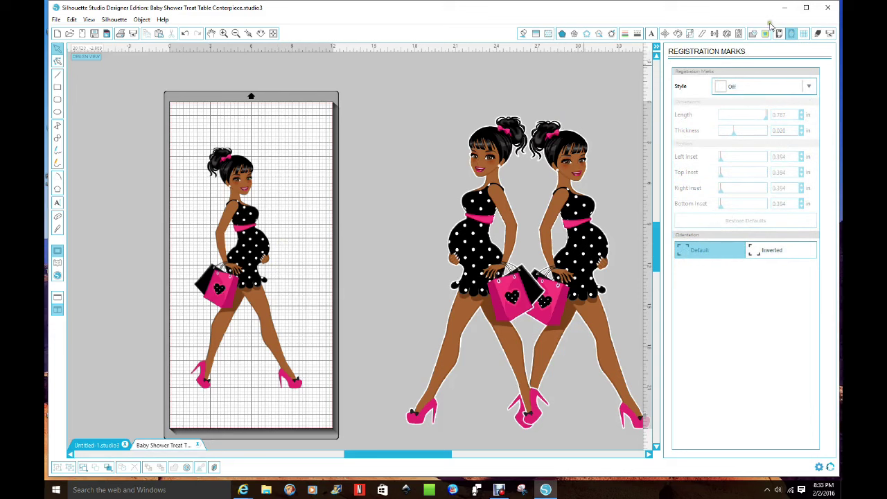
pyautogui.click(810, 89)
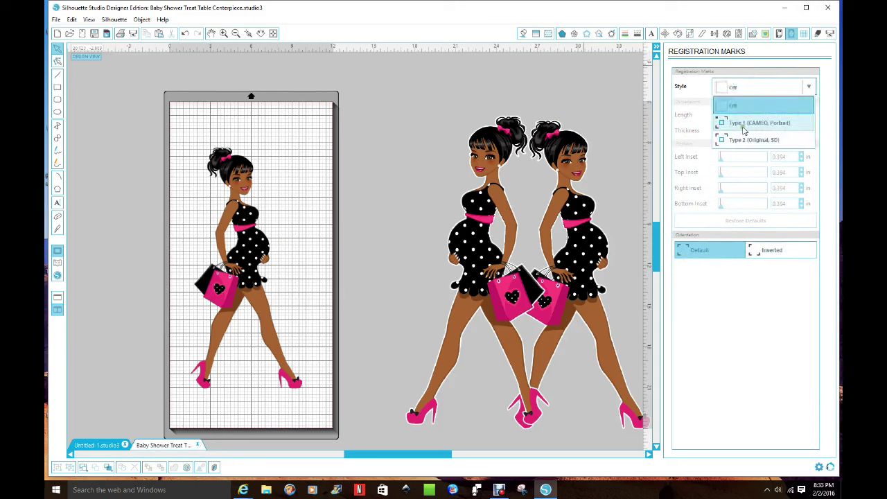
pyautogui.click(768, 124)
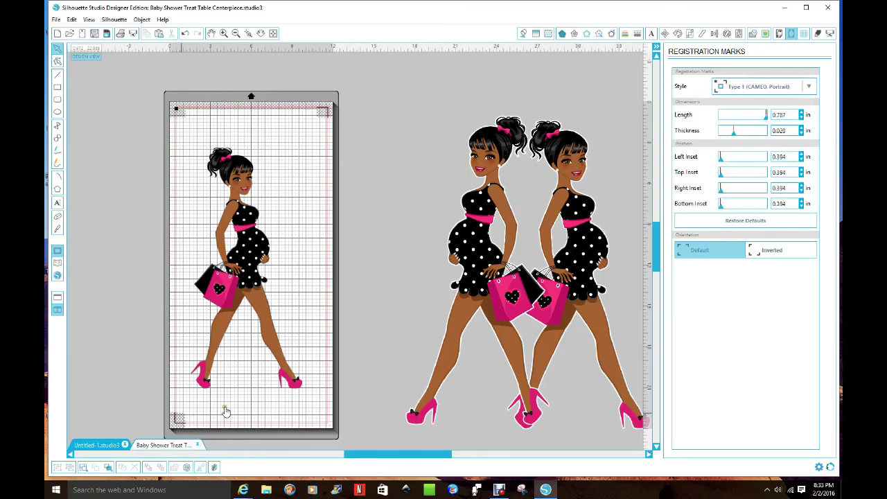
# Reposition and enlarge the figure to about 9.6 in wide and 20.7 in tall, inside the registration mark borders
pyautogui.moveTo(257, 267); pyautogui.dragTo(266, 247)
pyautogui.click(303, 363)
pyautogui.moveTo(304, 357); pyautogui.dragTo(307, 406)
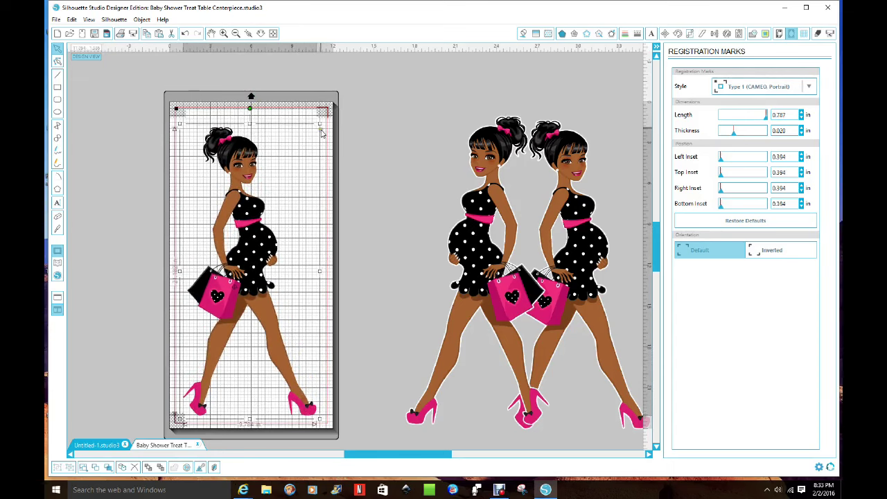
pyautogui.moveTo(326, 126)
pyautogui.mouseDown()
pyautogui.moveTo(330, 109)
pyautogui.moveTo(324, 137)
pyautogui.mouseUp()
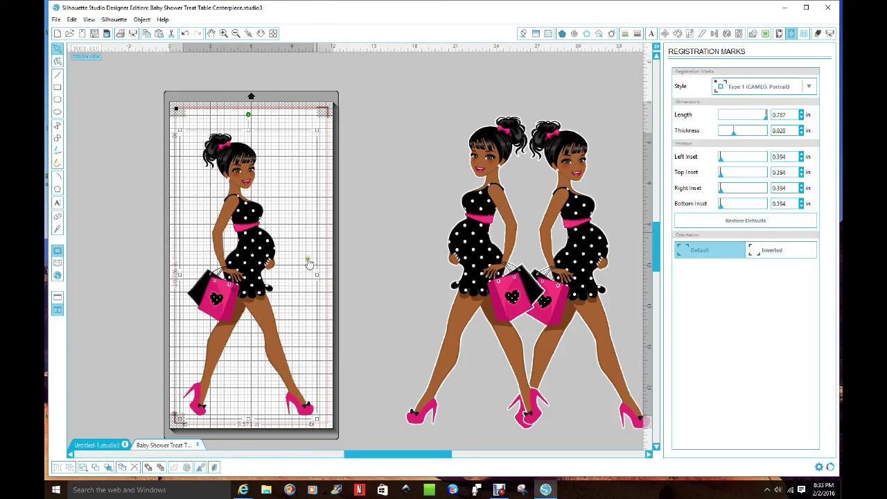
# Enlarge the figure on the mat to about 10.3 in wide and 22.4 in tall, fitting it inside the cut border
pyautogui.moveTo(317, 129); pyautogui.dragTo(338, 116)
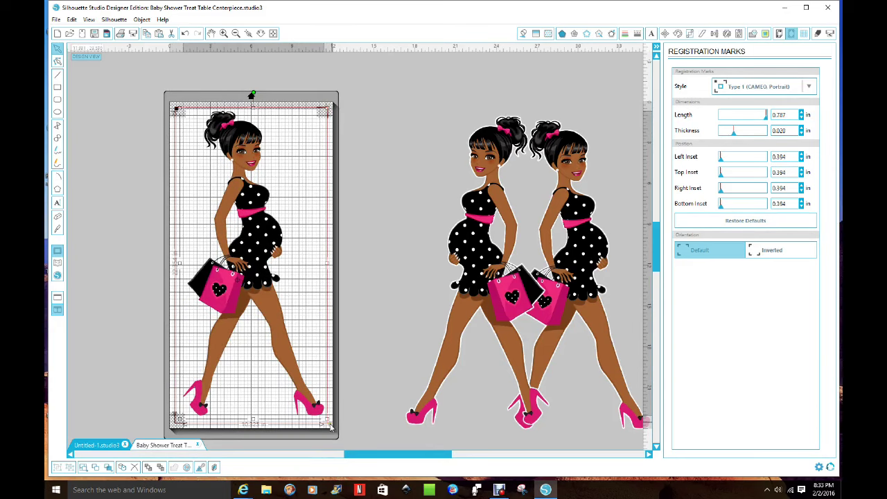
pyautogui.moveTo(326, 420); pyautogui.dragTo(327, 426)
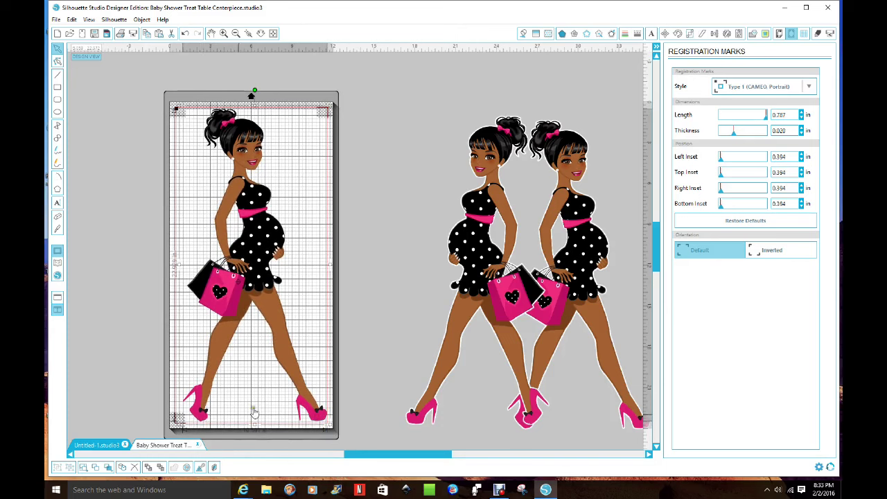
pyautogui.moveTo(331, 119)
pyautogui.mouseDown()
pyautogui.moveTo(336, 110)
pyautogui.moveTo(337, 119)
pyautogui.mouseUp()
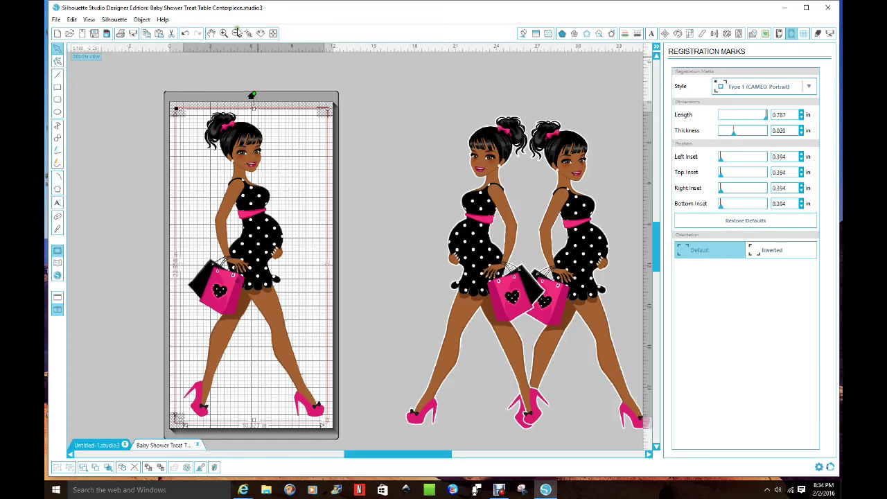
pyautogui.click(408, 180)
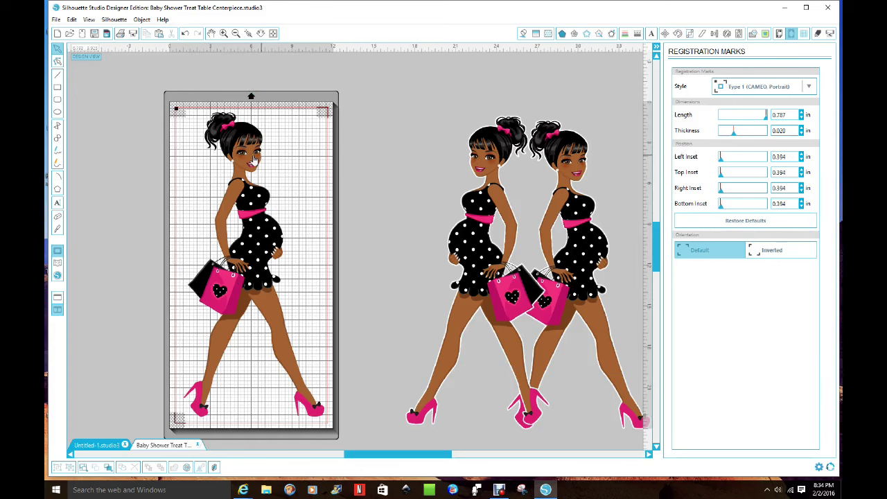
# Select the figure on the mat and set its cut style to Cut Edge
pyautogui.click(267, 160)
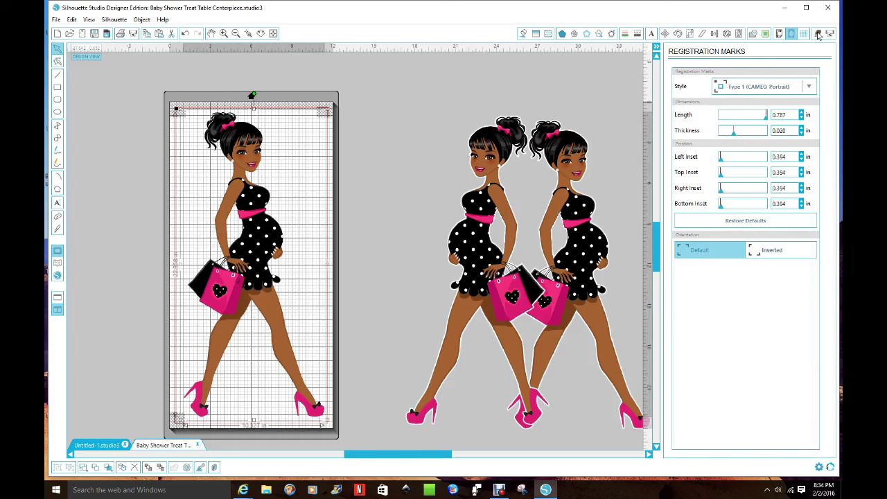
pyautogui.click(818, 35)
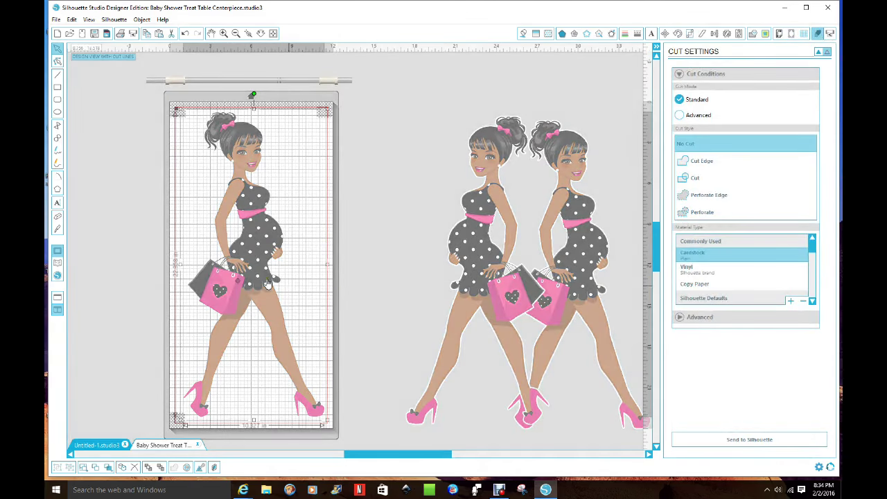
pyautogui.click(702, 163)
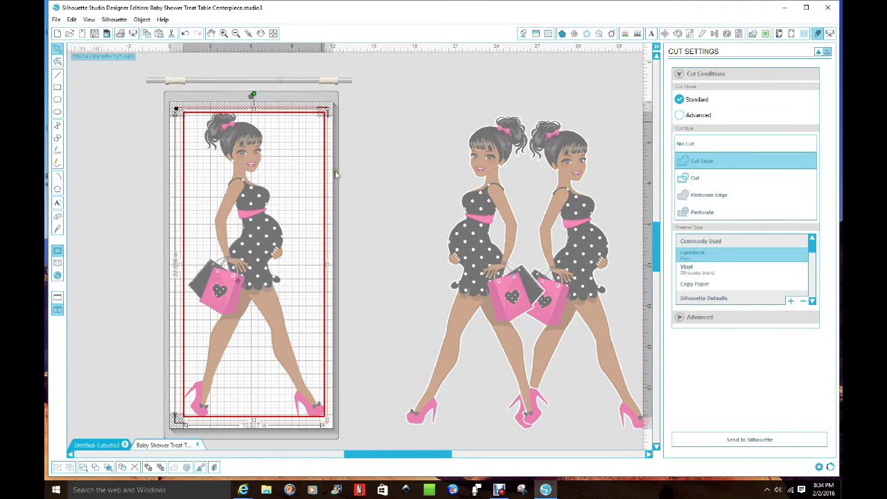
# Define a trace area around the whole figure and extend it below the shoes
pyautogui.click(765, 35)
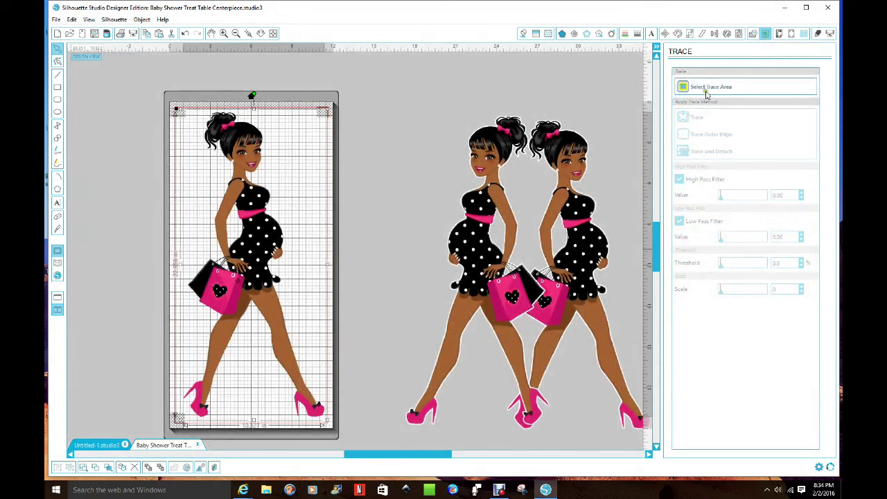
pyautogui.click(728, 88)
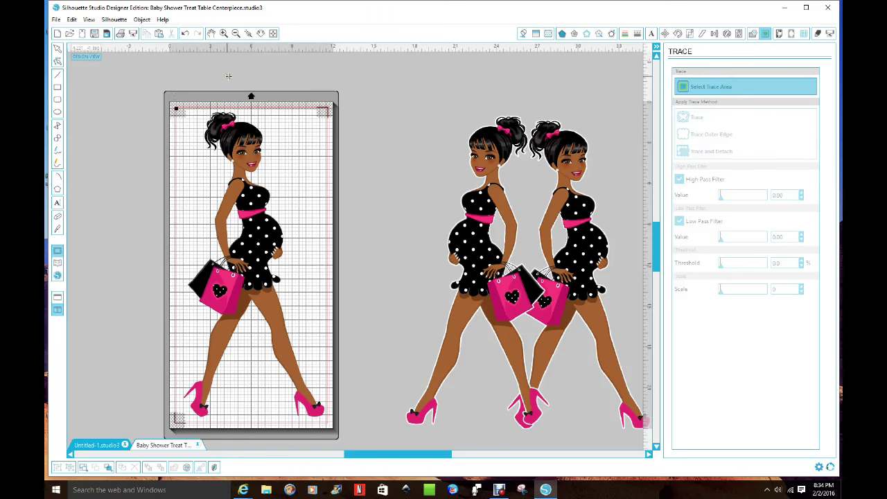
pyautogui.moveTo(177, 106)
pyautogui.mouseDown()
pyautogui.moveTo(294, 154)
pyautogui.moveTo(331, 262)
pyautogui.moveTo(334, 449)
pyautogui.moveTo(338, 435)
pyautogui.mouseUp()
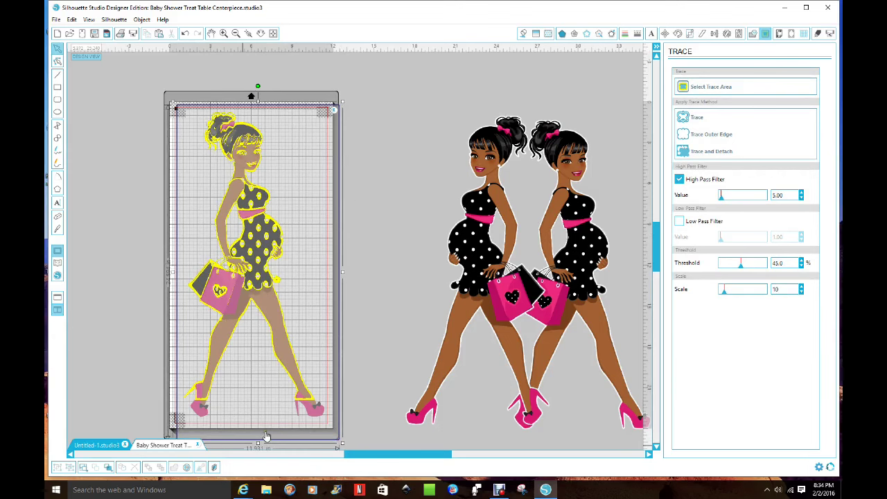
pyautogui.scroll(-2, 380, 312)
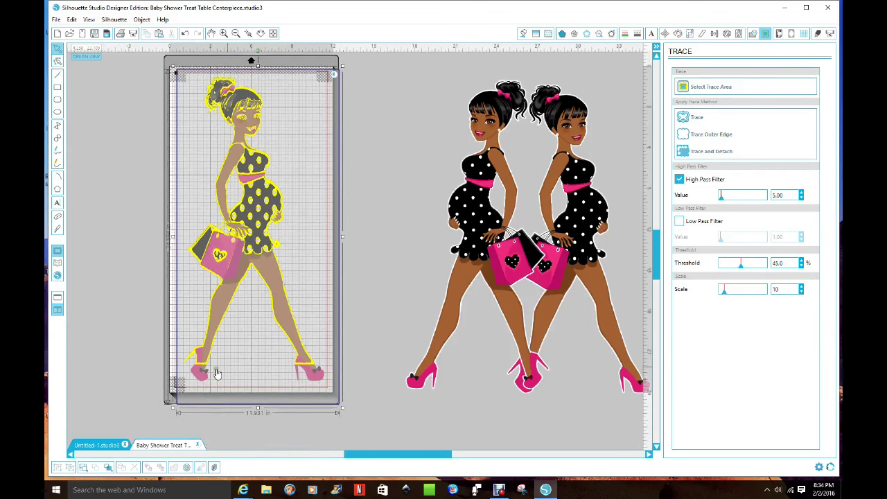
pyautogui.moveTo(257, 409); pyautogui.dragTo(258, 435)
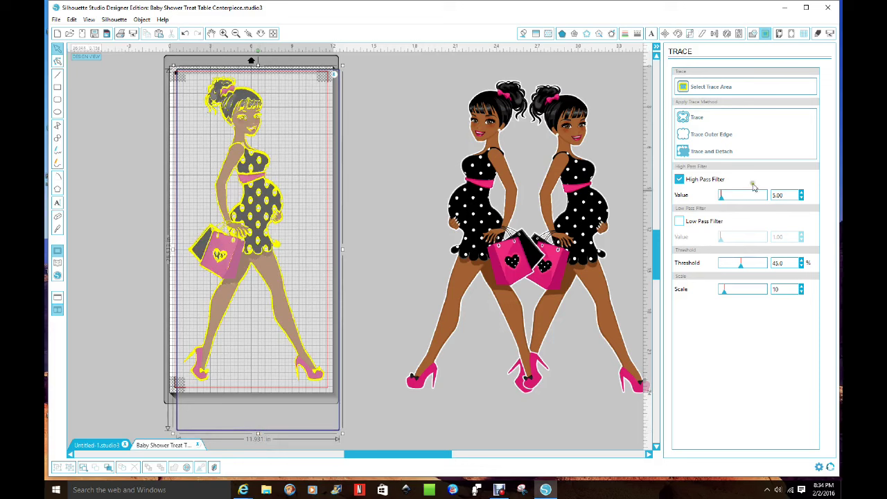
# Turn off the high pass filter, set the threshold to 100% and apply Trace and Detach to the figure
pyautogui.click(679, 180)
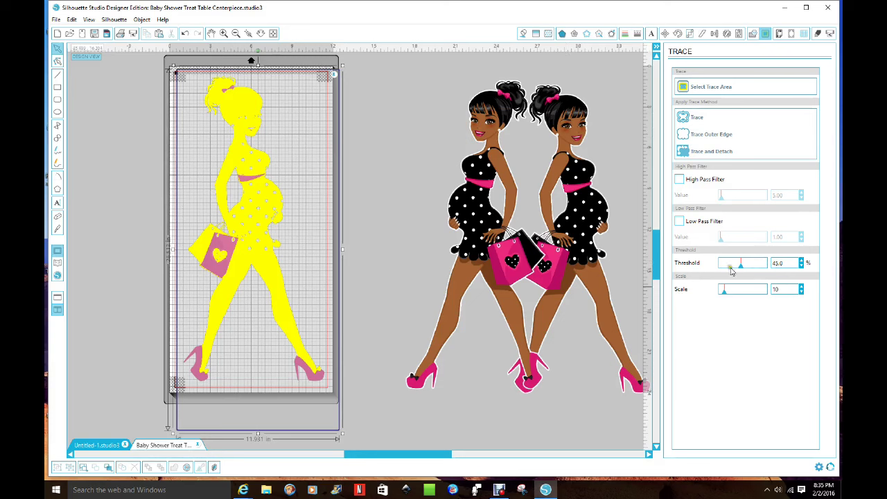
pyautogui.click(740, 266)
pyautogui.moveTo(740, 266); pyautogui.dragTo(771, 278)
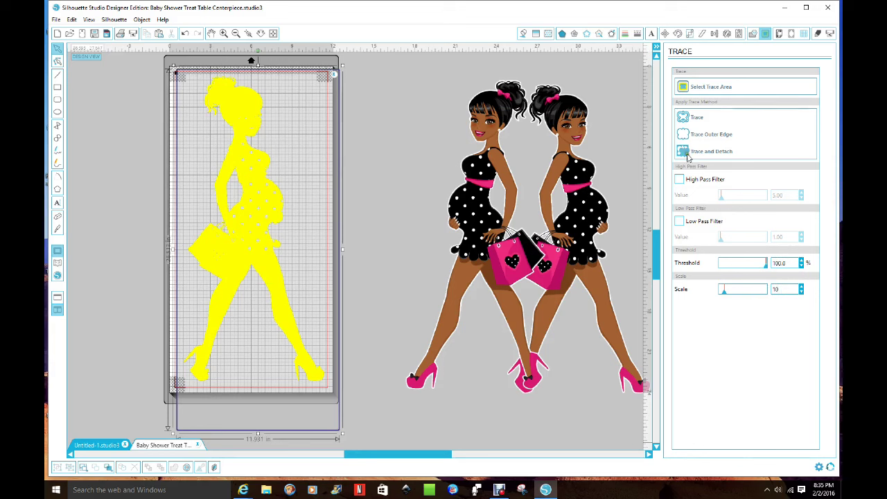
pyautogui.click(729, 152)
# Move the detached figure aside, delete the leftover image remnants on the mat and return the figure to the mat
pyautogui.moveTo(271, 210); pyautogui.dragTo(449, 213)
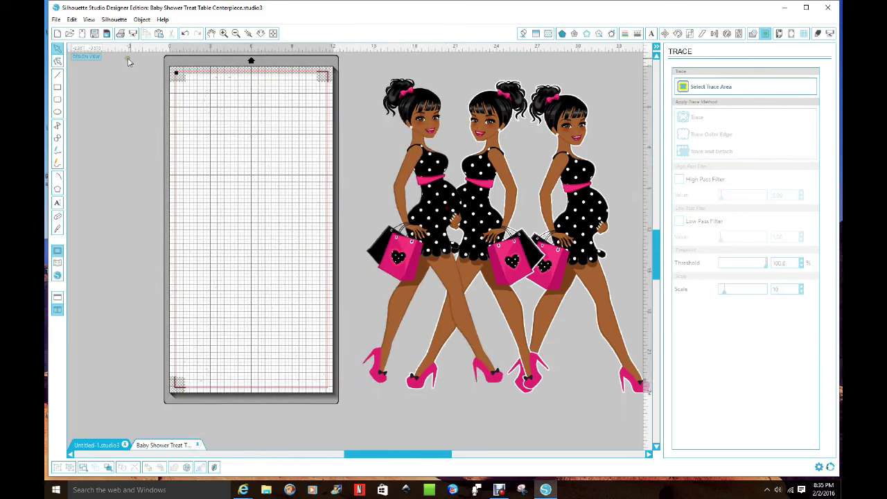
pyautogui.moveTo(139, 70); pyautogui.dragTo(354, 417)
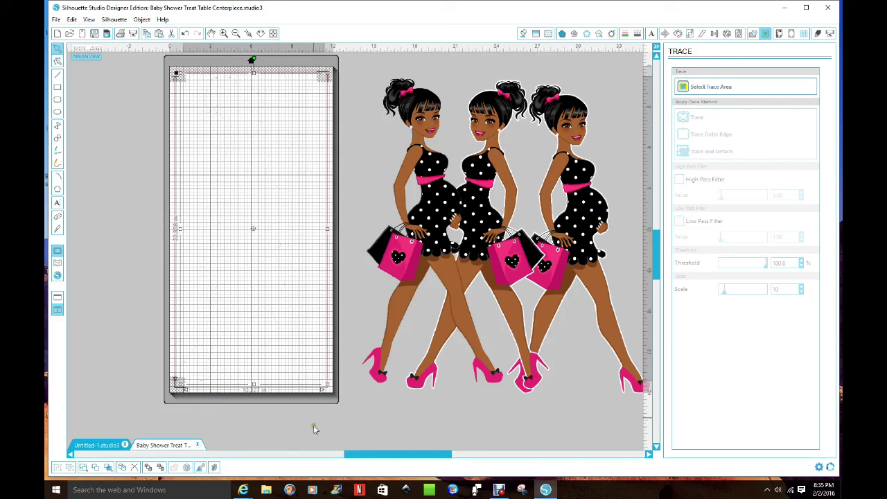
pyautogui.click(234, 332)
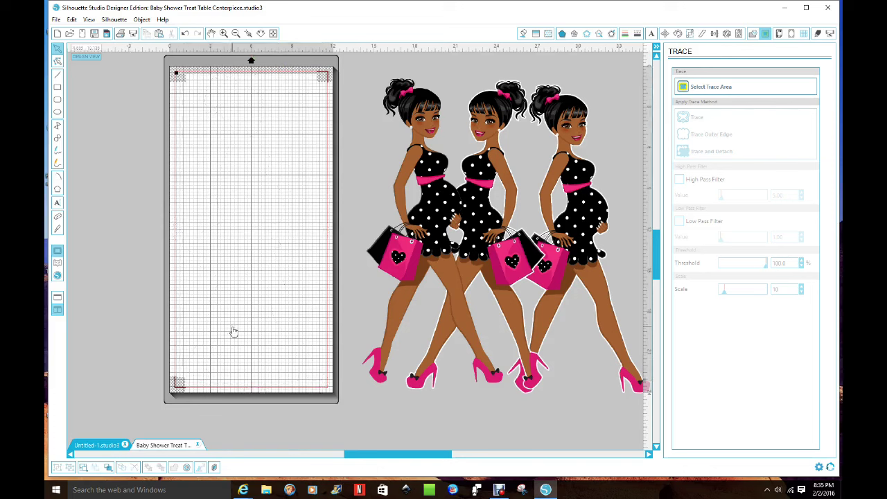
pyautogui.moveTo(435, 216)
pyautogui.mouseDown()
pyautogui.moveTo(244, 211)
pyautogui.moveTo(258, 221)
pyautogui.mouseUp()
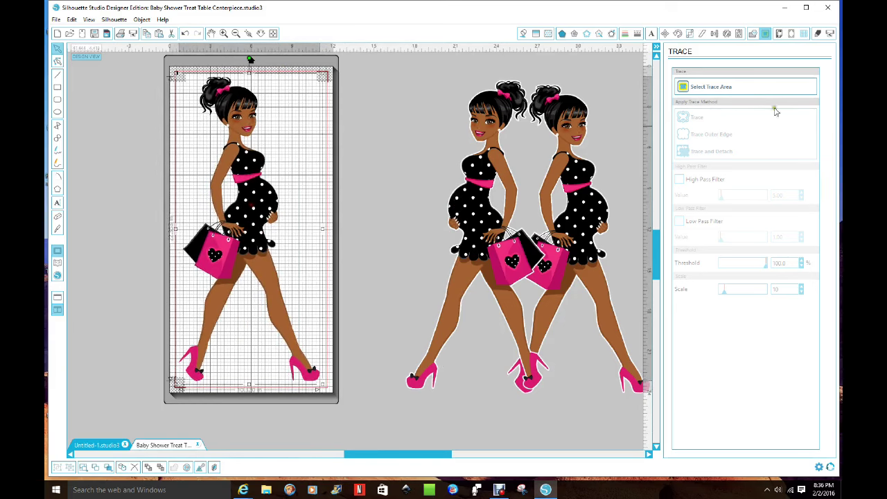
# Check the cut line around the detached figure in the cut settings, then return to the page settings
pyautogui.click(818, 33)
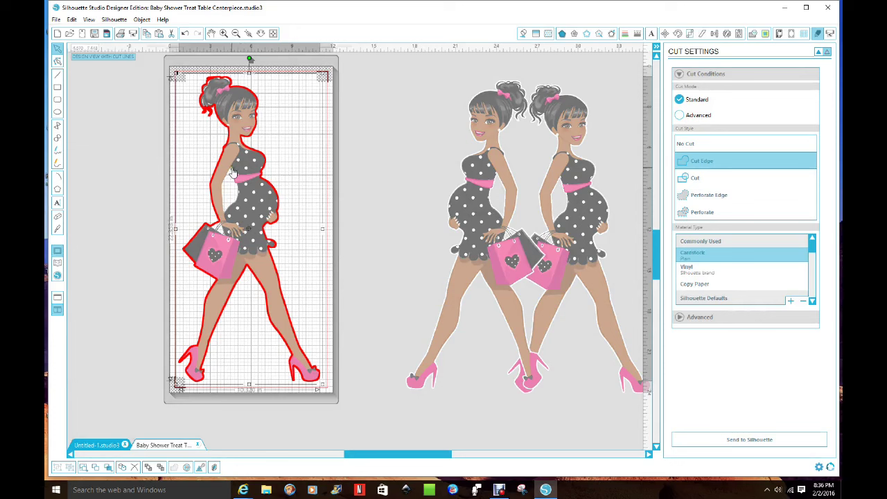
pyautogui.click(366, 152)
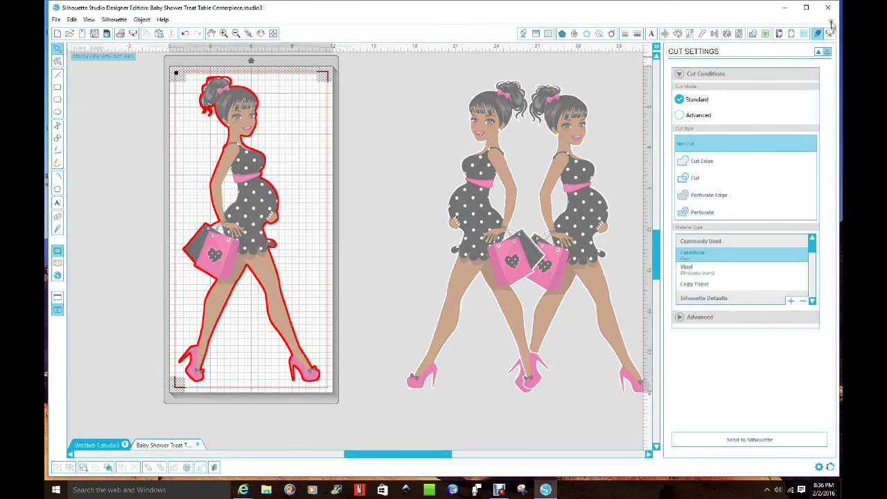
pyautogui.click(778, 35)
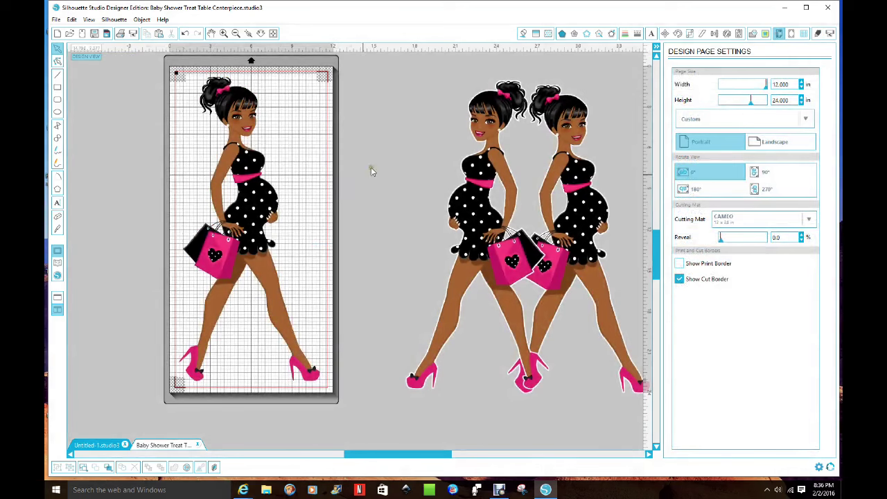
# Make a copy of the figure on the mat and move it beside the original
pyautogui.click(260, 209)
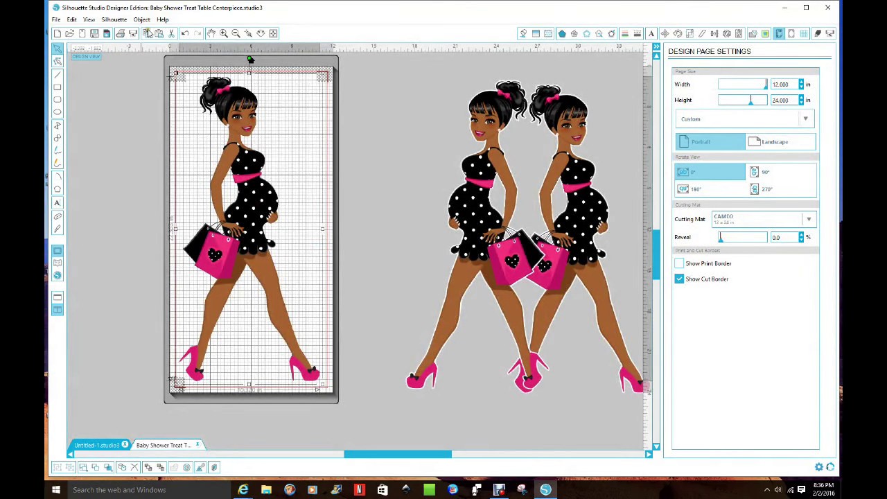
pyautogui.click(158, 34)
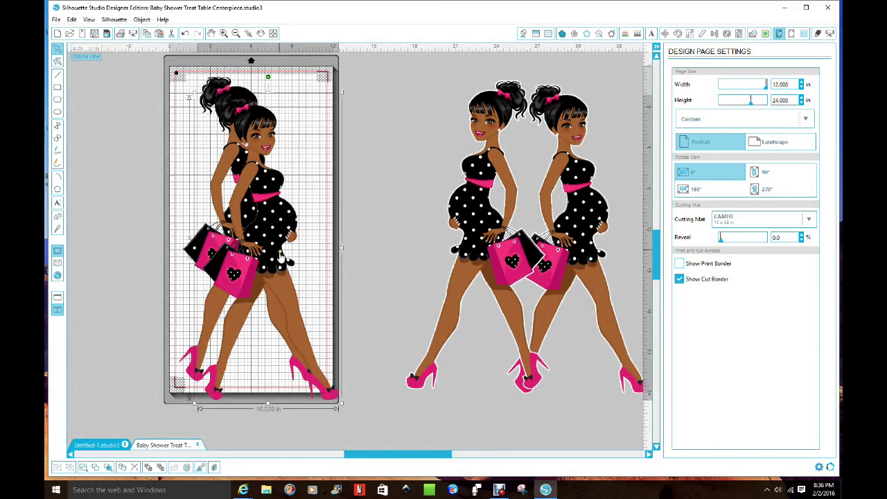
pyautogui.moveTo(284, 245); pyautogui.dragTo(365, 233)
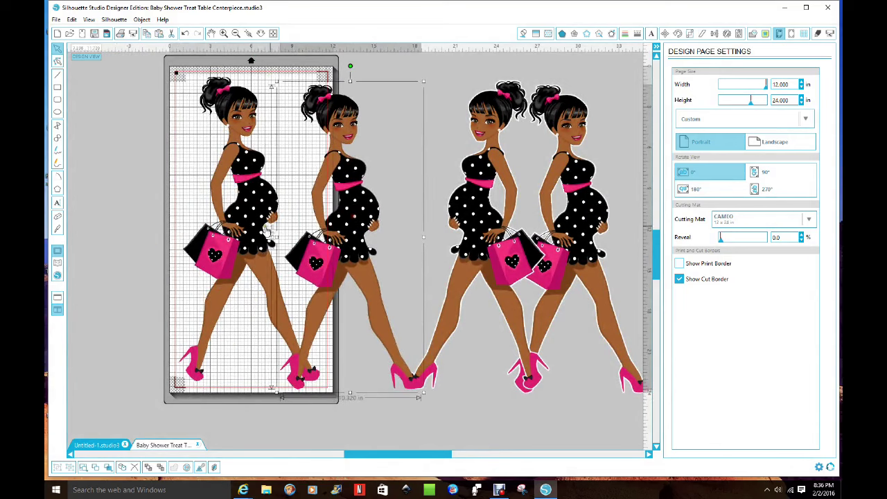
# Rearrange the figures so one stays on the mat and its copy stands alone, clear of the white-outlined figures
pyautogui.moveTo(245, 217); pyautogui.dragTo(128, 219)
pyautogui.moveTo(367, 222); pyautogui.dragTo(267, 216)
pyautogui.moveTo(133, 212); pyautogui.dragTo(384, 208)
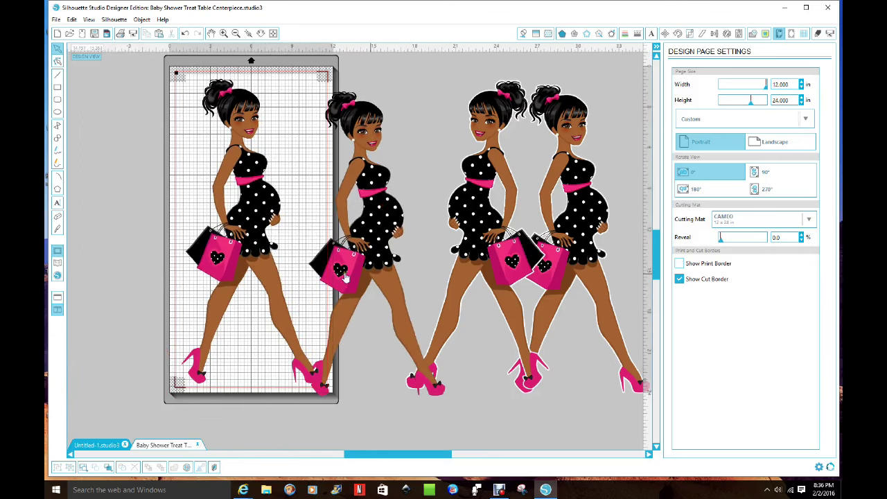
pyautogui.moveTo(483, 242); pyautogui.dragTo(627, 242)
pyautogui.moveTo(385, 261); pyautogui.dragTo(434, 246)
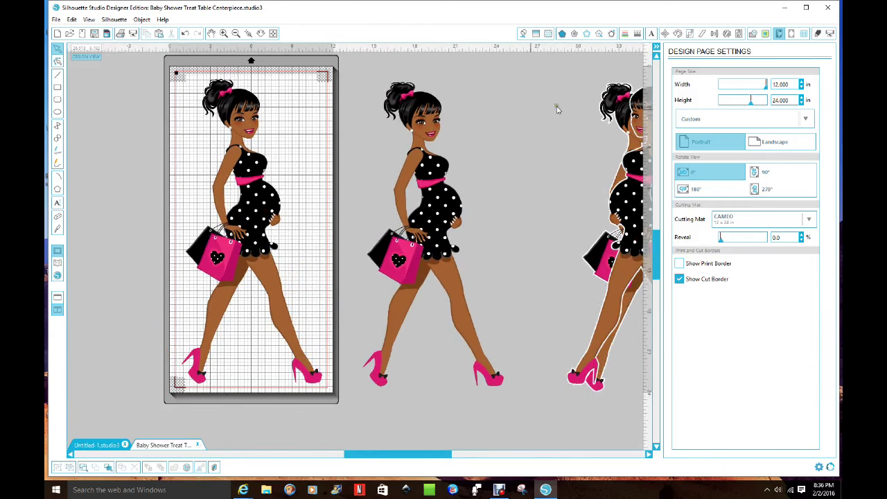
# Define a trace area on the off-mat copy around the gap between the arm and torso
pyautogui.click(765, 34)
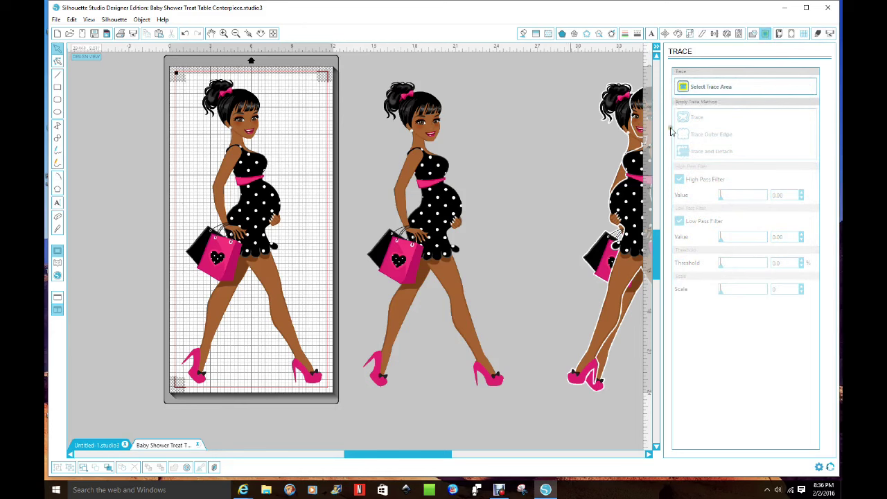
pyautogui.click(710, 89)
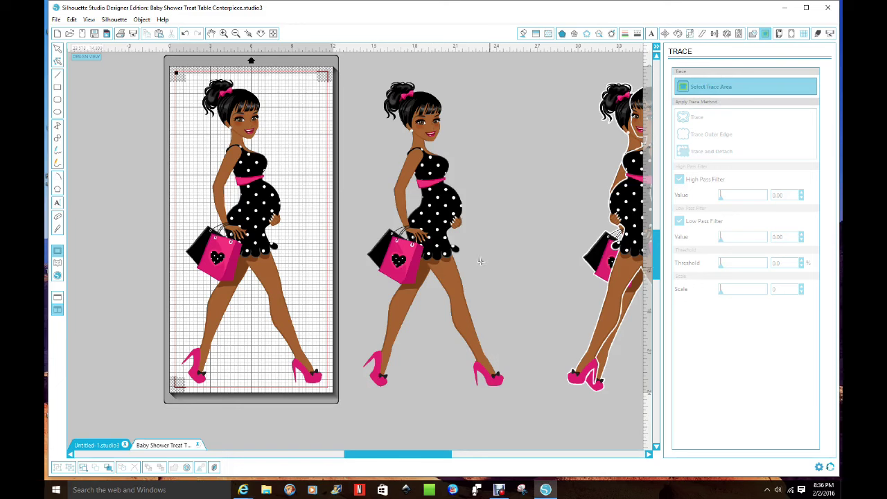
pyautogui.moveTo(387, 160)
pyautogui.mouseDown()
pyautogui.moveTo(426, 177)
pyautogui.moveTo(440, 229)
pyautogui.mouseUp()
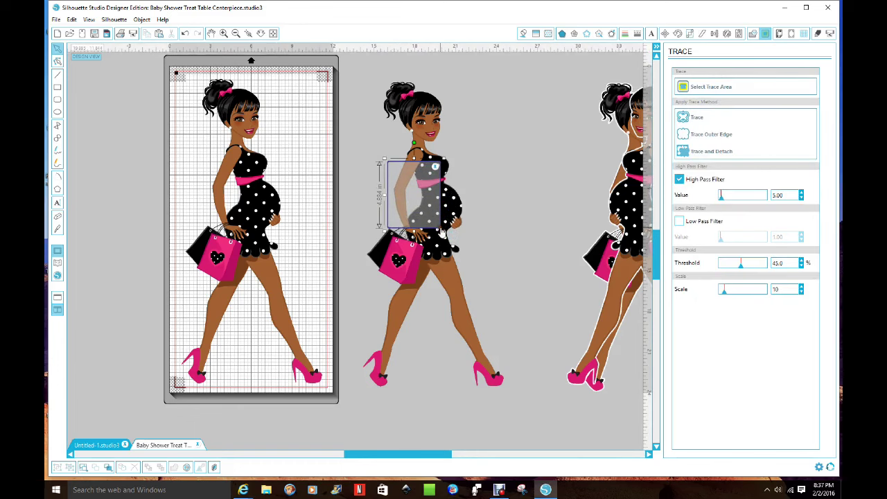
# Trace the selected area with the high pass filter off and threshold at 100%, and move the figure copy off the traced lines
pyautogui.click(678, 180)
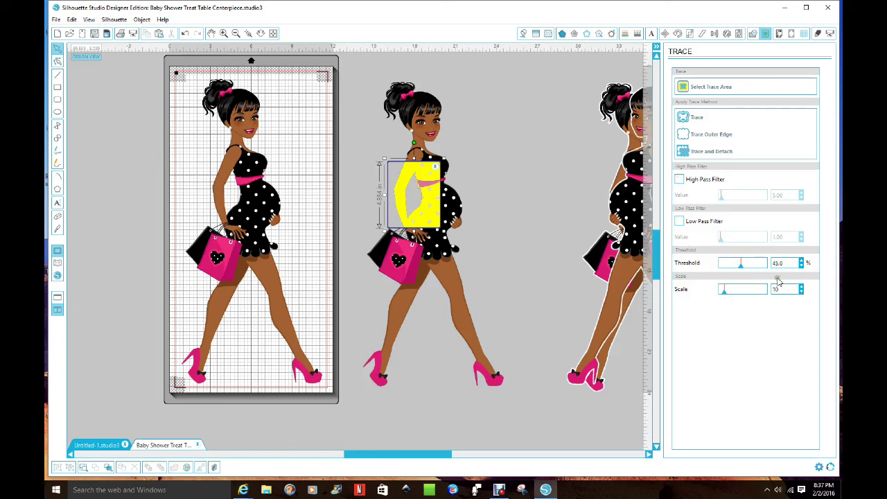
pyautogui.moveTo(741, 269); pyautogui.dragTo(798, 271)
pyautogui.click(697, 118)
pyautogui.moveTo(446, 217); pyautogui.dragTo(561, 191)
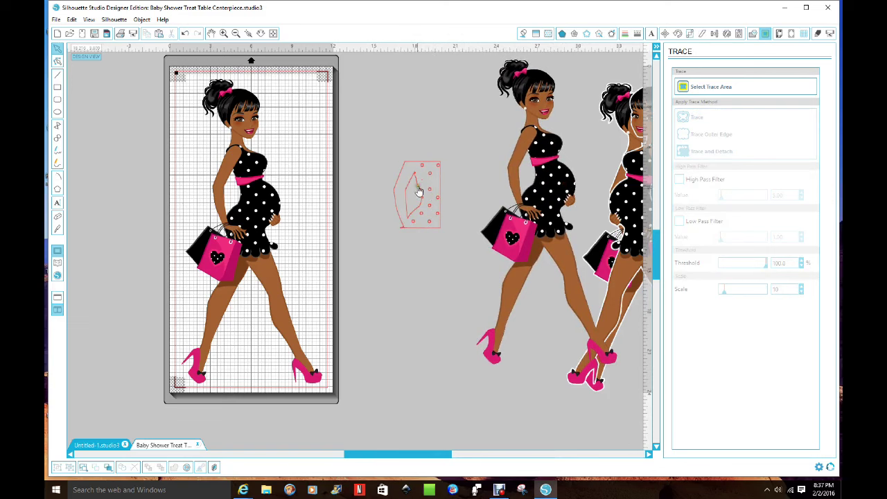
# Release the compound path of the traced arm-and-torso shape and deselect its pieces
pyautogui.click(429, 172)
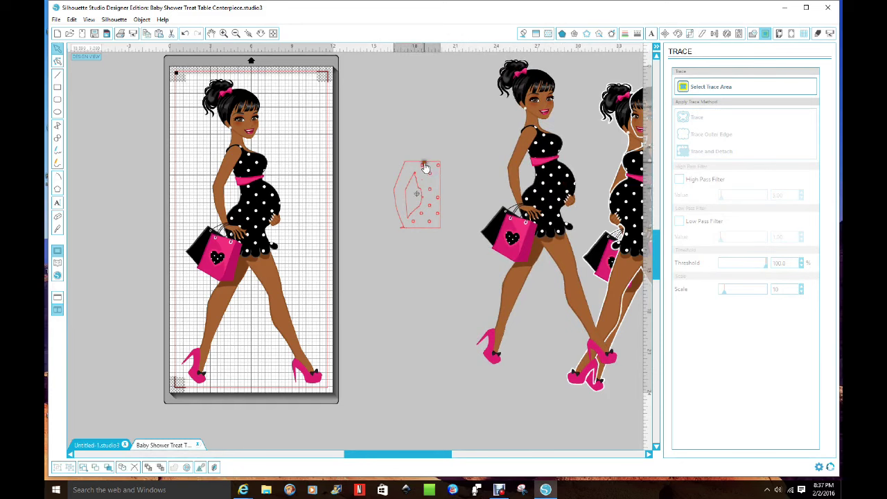
pyautogui.click(140, 20)
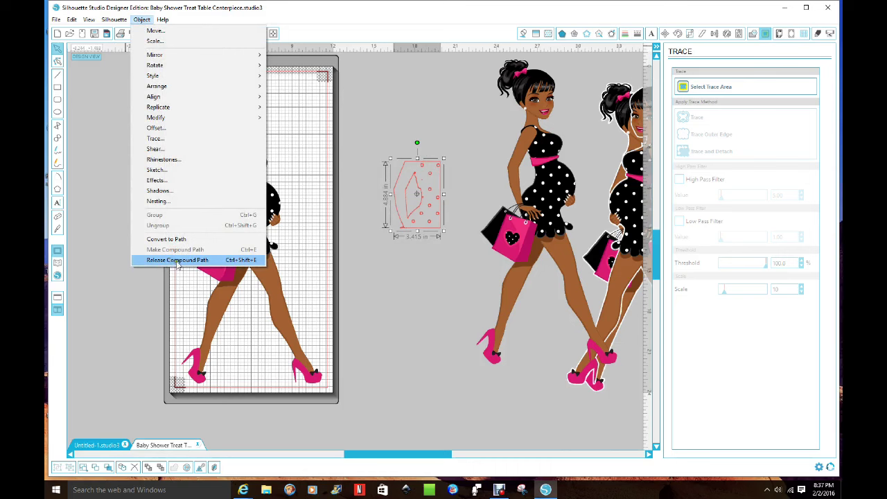
pyautogui.click(177, 260)
pyautogui.click(438, 334)
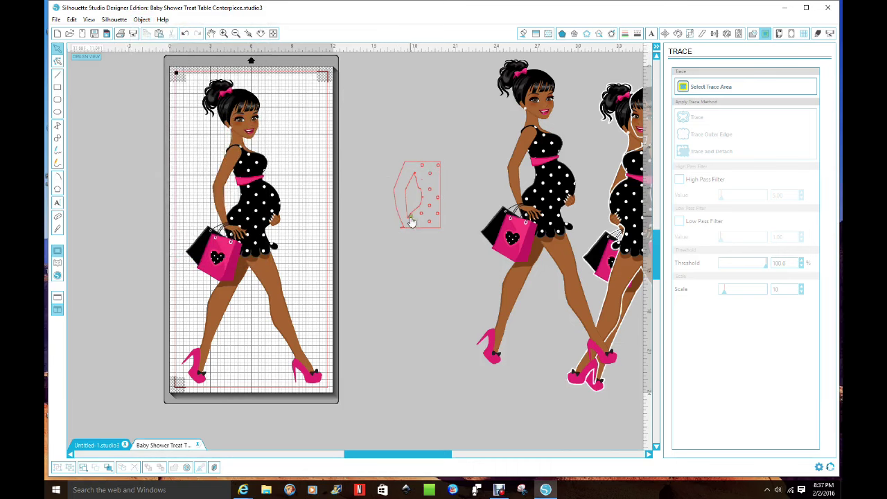
# Pull the arm-gap outline out of the traced lines and delete the remaining traced pieces
pyautogui.moveTo(411, 217); pyautogui.dragTo(416, 313)
pyautogui.moveTo(392, 139); pyautogui.dragTo(457, 236)
pyautogui.press('Delete')
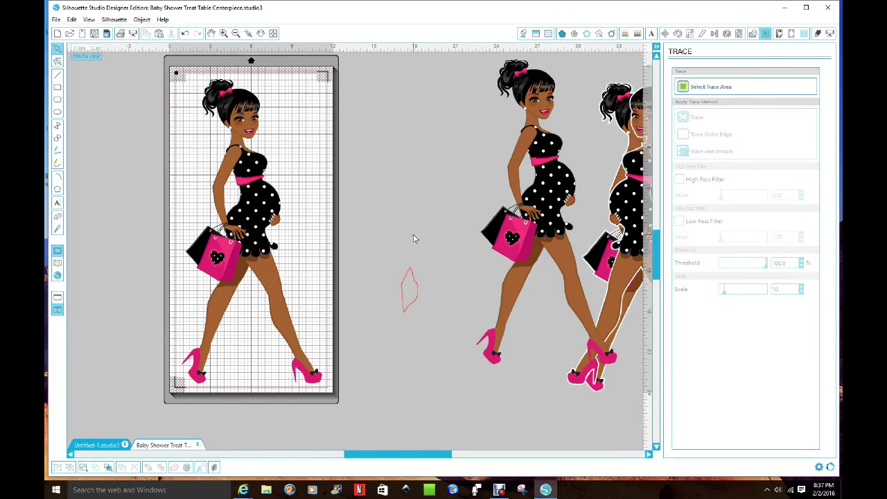
# Delete the plain off-mat figure copy and place the arm-gap outline between the arm and torso of the figure on the mat
pyautogui.moveTo(550, 190); pyautogui.dragTo(507, 199)
pyautogui.press('Delete')
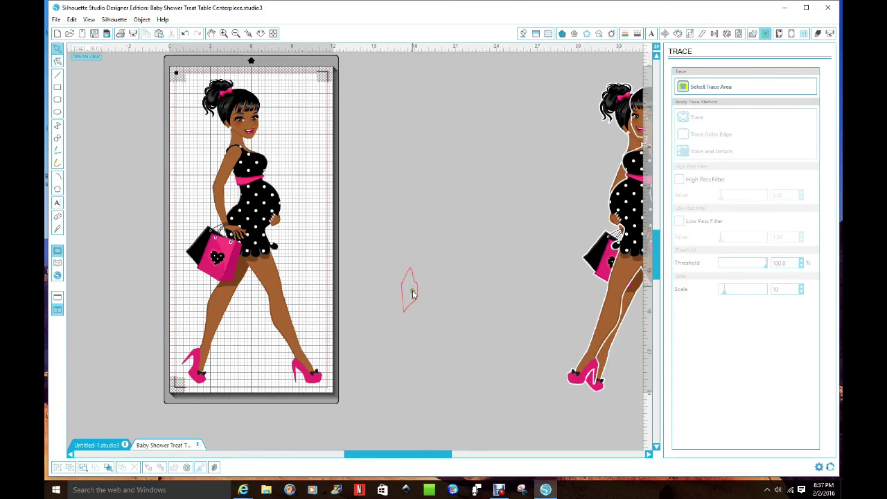
pyautogui.click(409, 307)
pyautogui.moveTo(416, 311); pyautogui.dragTo(234, 208)
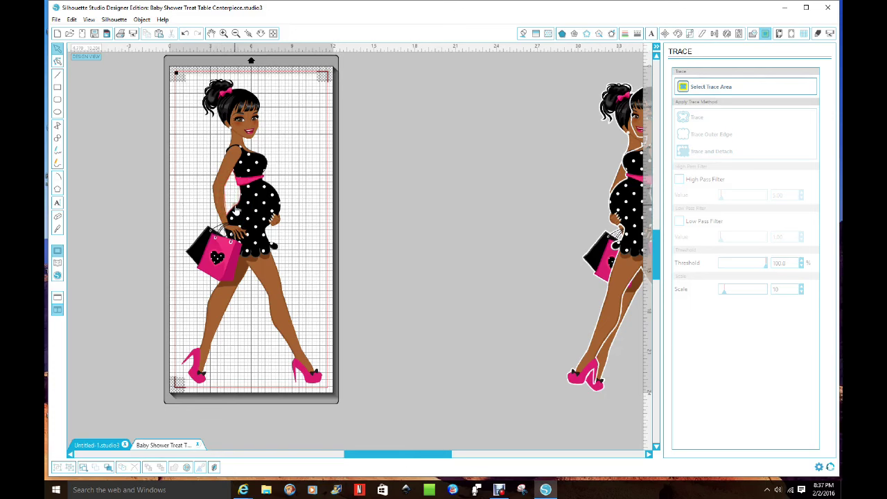
pyautogui.click(235, 211)
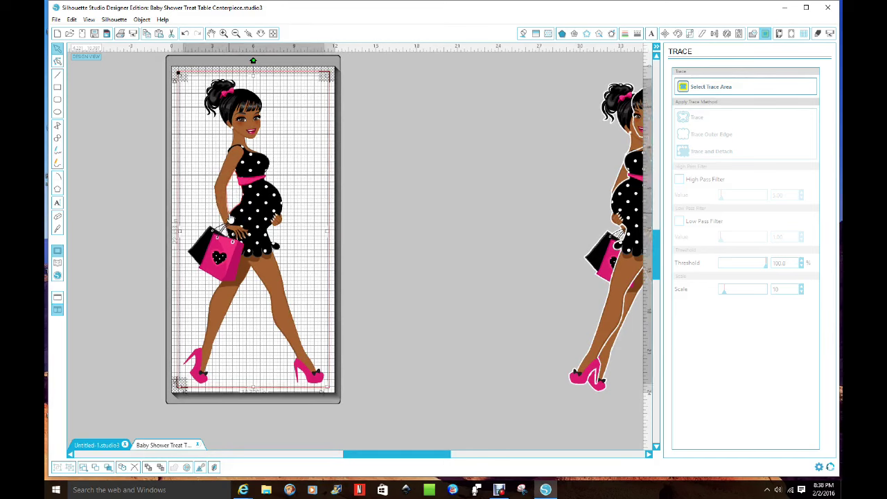
pyautogui.click(235, 216)
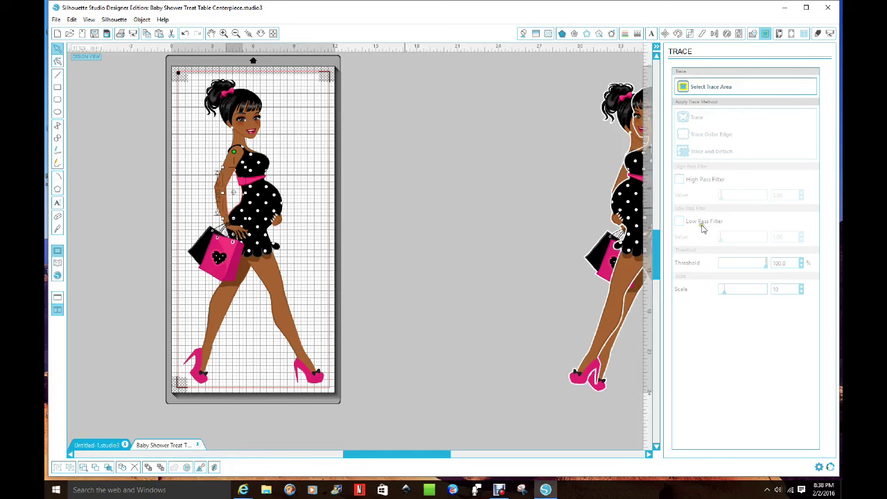
pyautogui.click(481, 209)
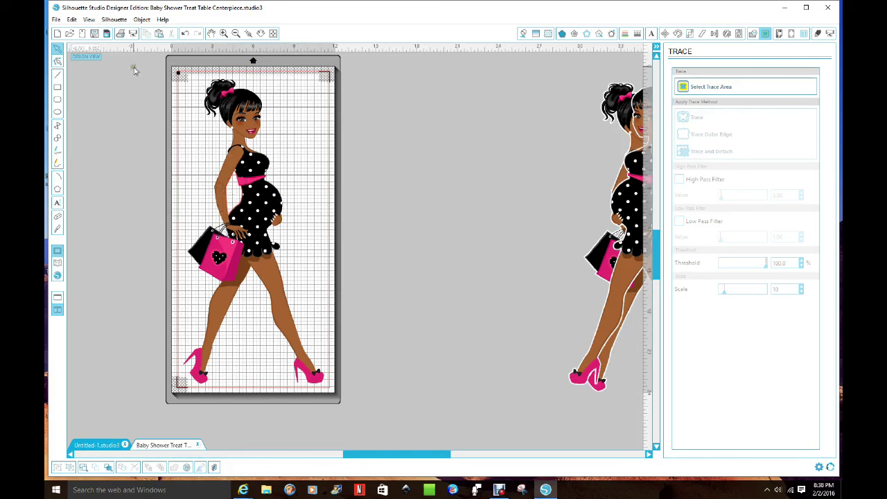
# Make a compound path from the on-mat figure's outer cut line and the arm-gap outline
pyautogui.moveTo(139, 71); pyautogui.dragTo(327, 236)
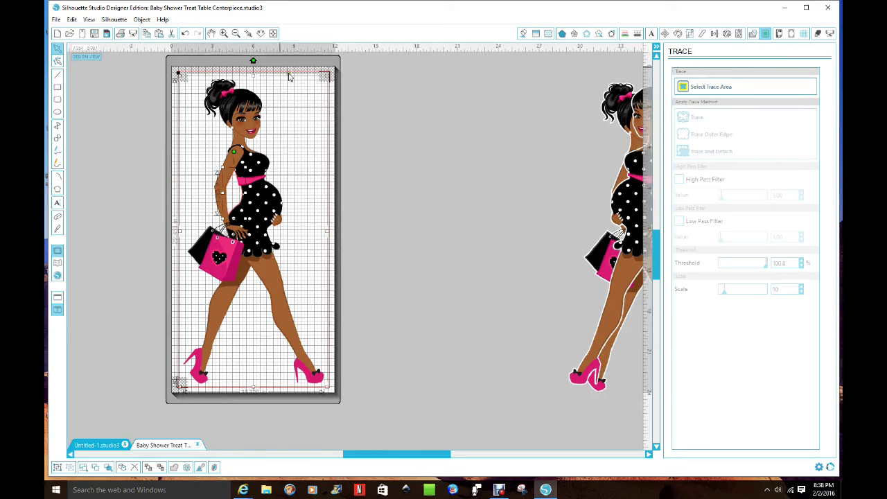
pyautogui.click(142, 19)
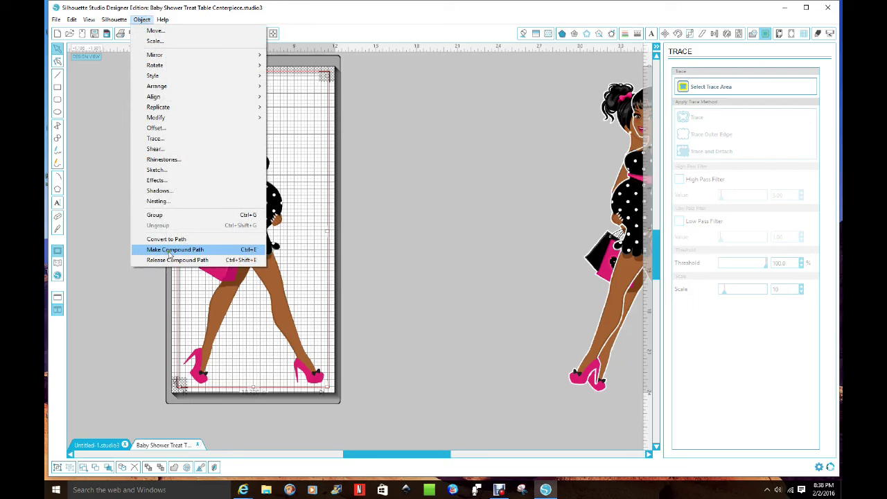
pyautogui.click(197, 252)
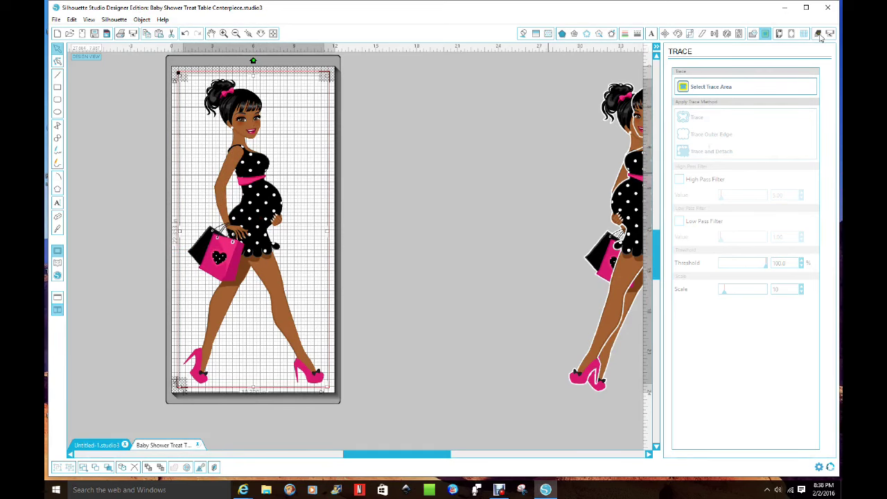
# Preview the figure's cut lines around the outer edge and the arm gap in the cut settings
pyautogui.click(818, 34)
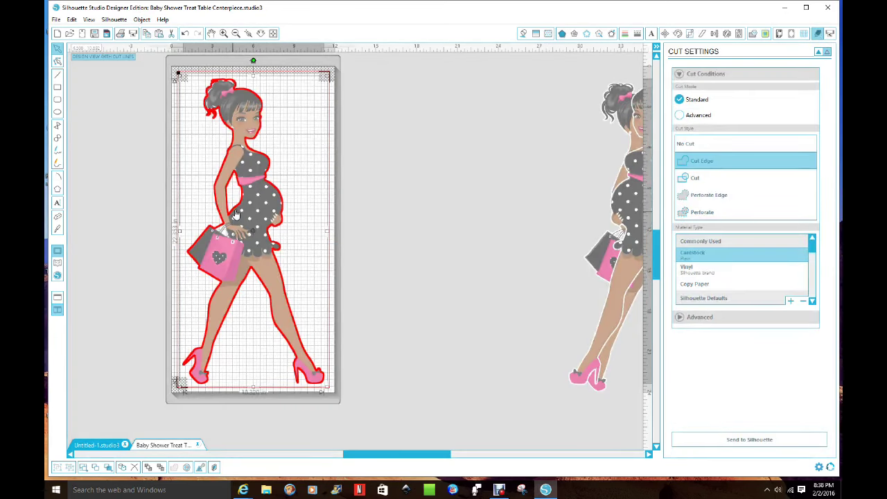
pyautogui.click(368, 207)
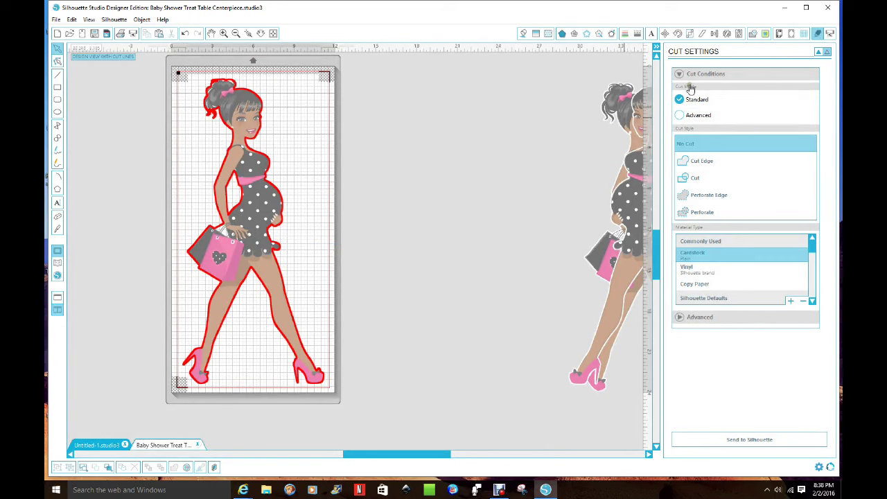
pyautogui.click(780, 34)
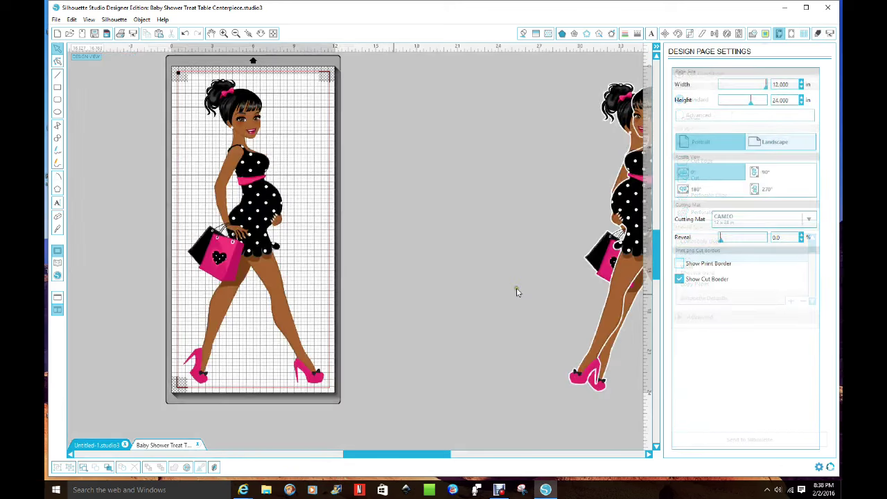
# Pull the mirrored finished figure away from the other white-bordered copy beside the mat
pyautogui.moveTo(621, 269); pyautogui.dragTo(488, 291)
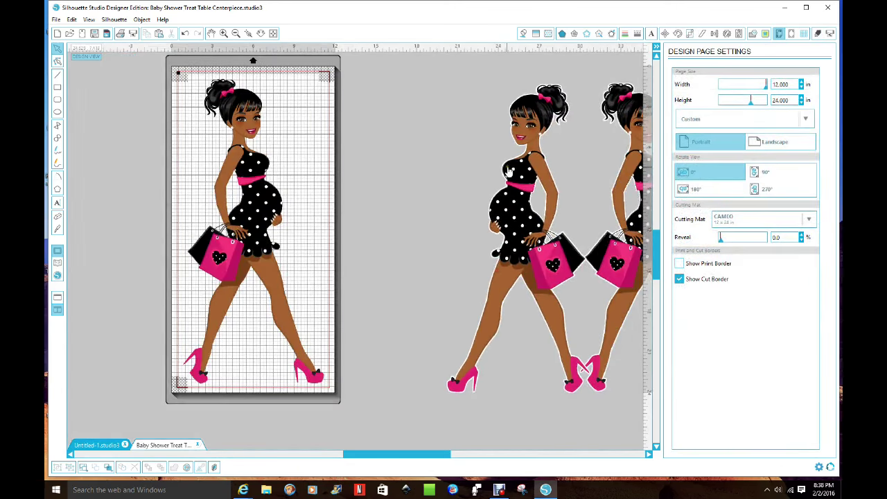
pyautogui.moveTo(532, 284); pyautogui.dragTo(598, 281)
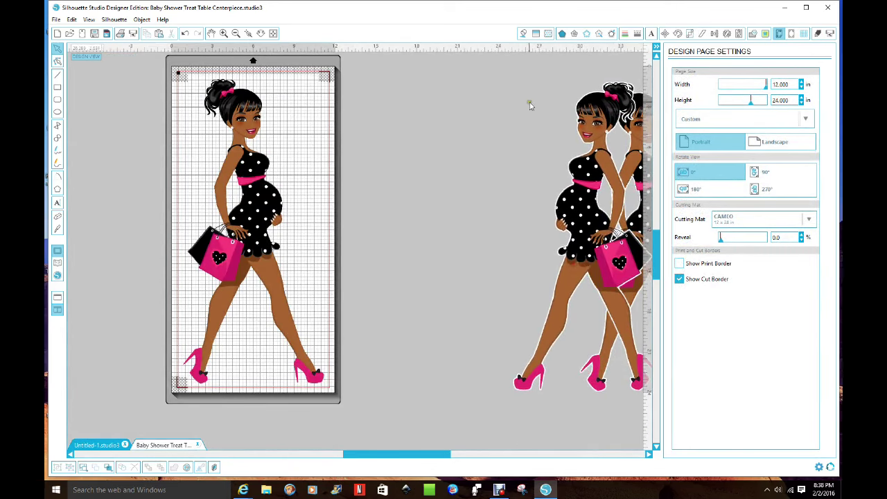
# Offset the on-mat figure's compound cut outline with rounded corners, at a distance smaller than 0.125 in
pyautogui.click(250, 171)
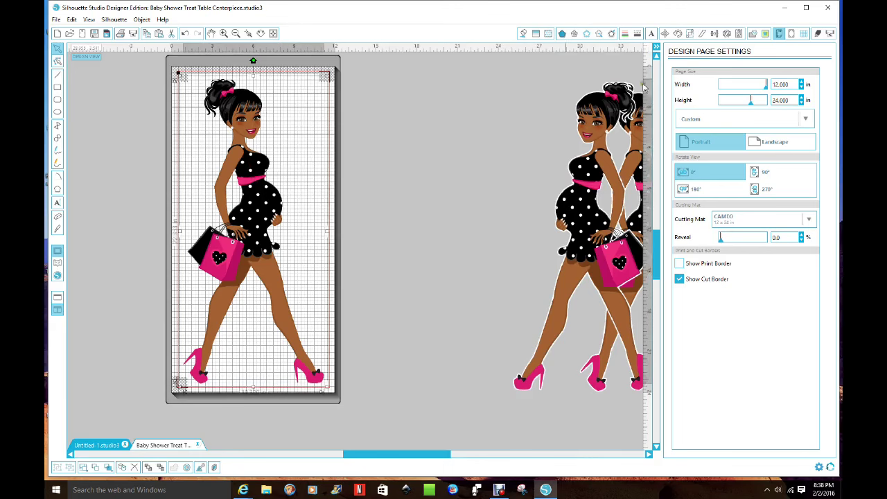
pyautogui.click(611, 35)
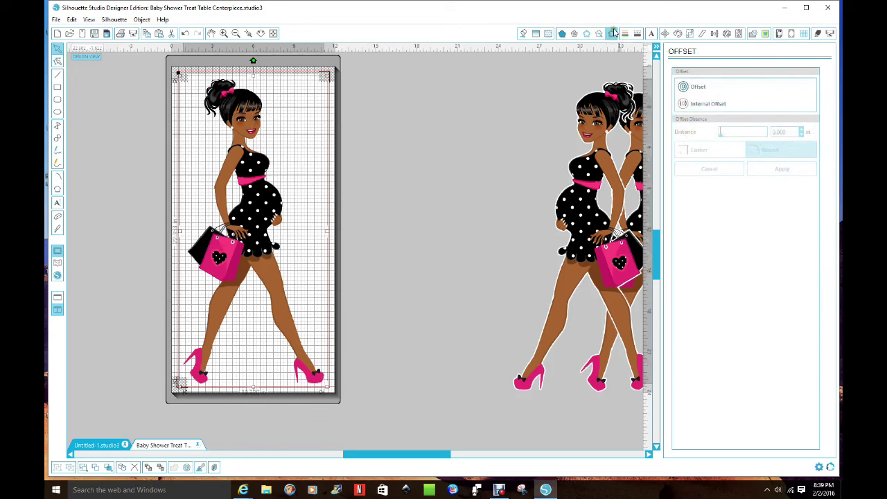
pyautogui.click(694, 87)
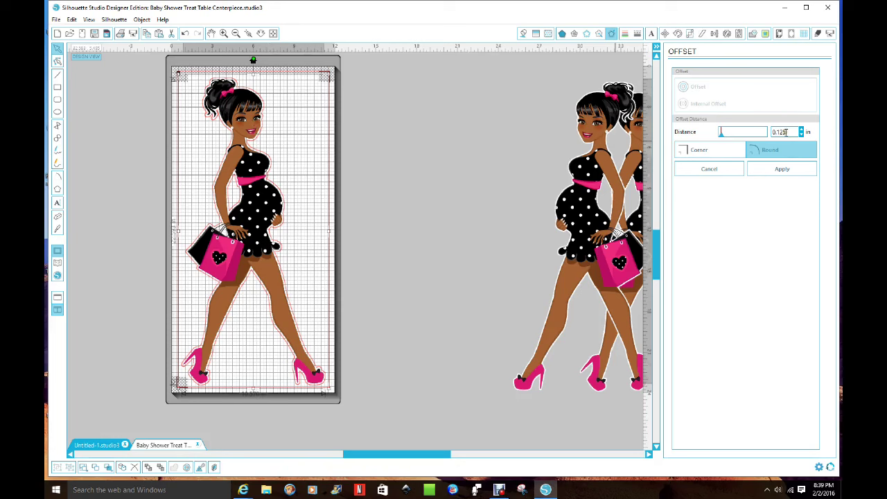
pyautogui.moveTo(788, 131); pyautogui.dragTo(760, 142)
pyautogui.click(796, 169)
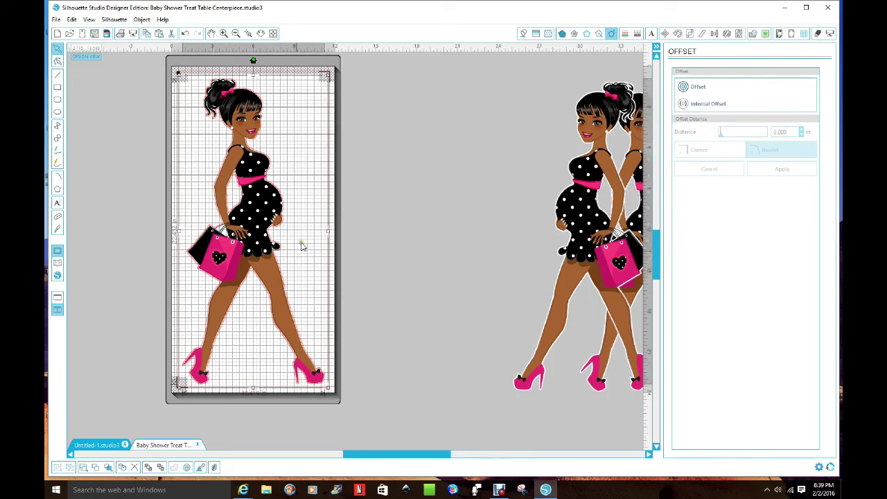
# Set both the fill color and the line color of the offset outline to white
pyautogui.click(524, 34)
pyautogui.click(682, 91)
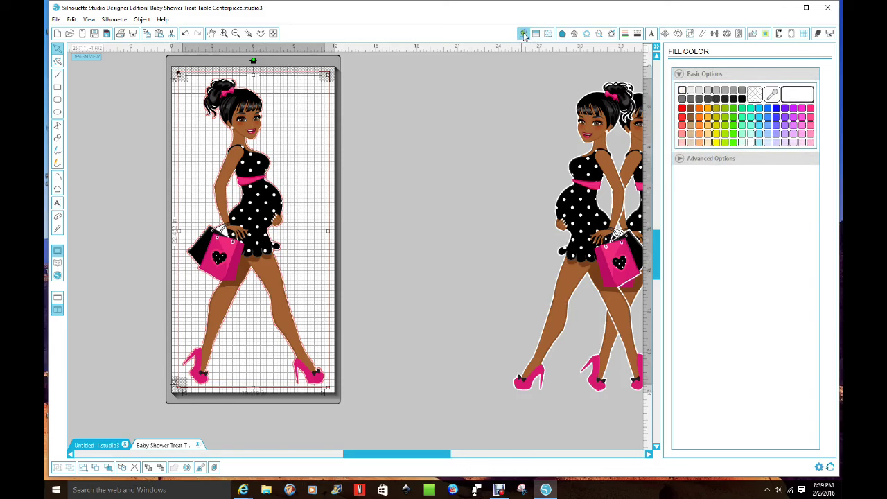
pyautogui.click(624, 35)
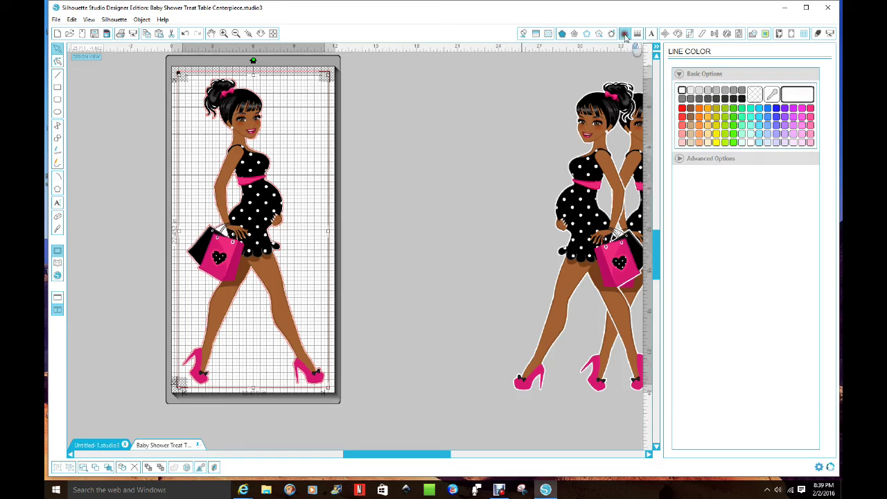
pyautogui.click(682, 90)
# Move the figure clipart off its white backing shape to inspect the arm-gap cutout, and undo the move
pyautogui.click(404, 201)
pyautogui.moveTo(256, 217); pyautogui.dragTo(364, 217)
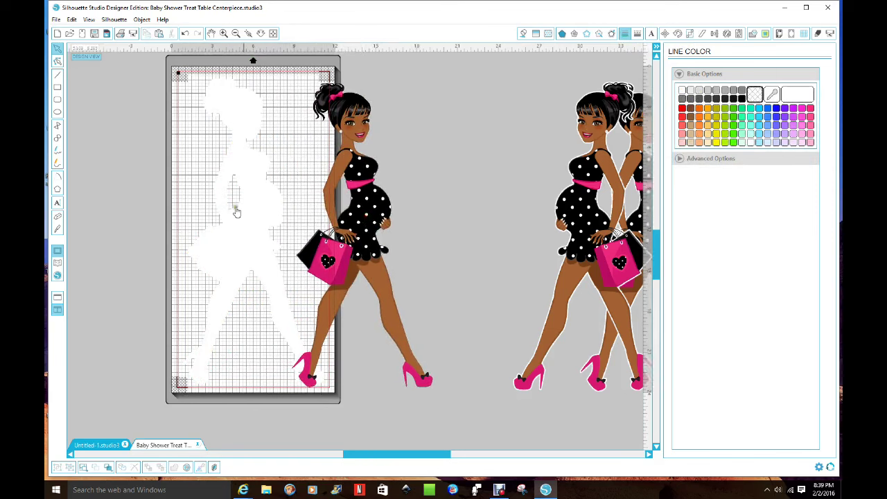
pyautogui.click(185, 33)
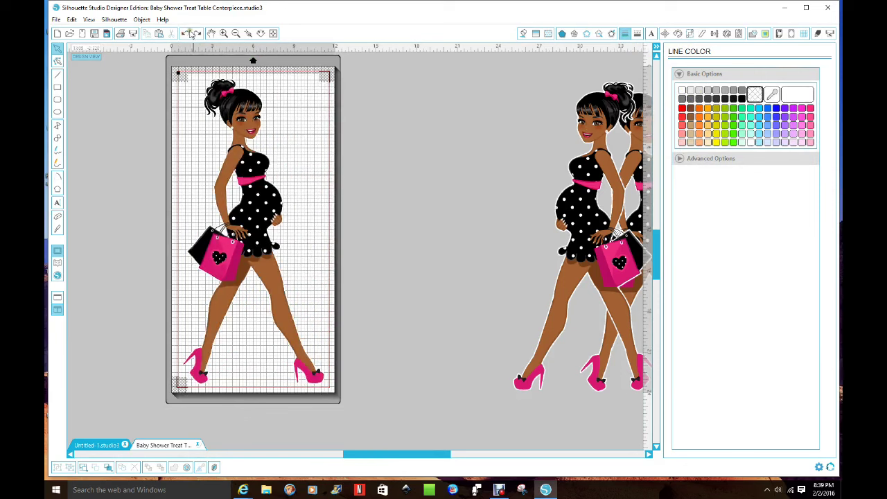
pyautogui.click(197, 33)
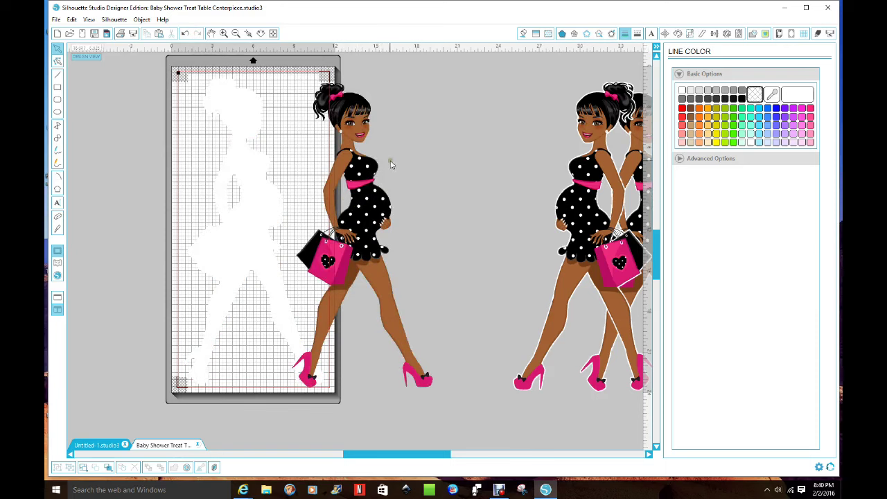
pyautogui.click(185, 34)
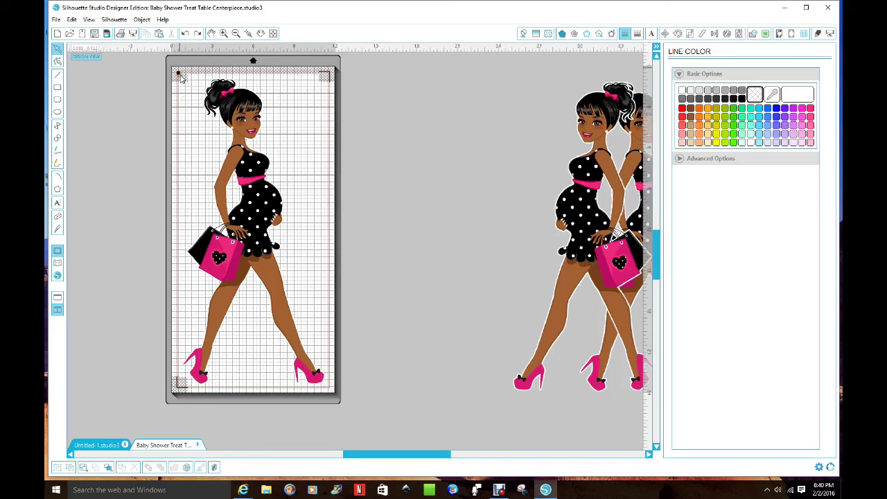
# Group the on-mat figure with its white backing and cut outlines, move the group off the mat, and delete it
pyautogui.click(203, 72)
pyautogui.moveTo(175, 77); pyautogui.dragTo(372, 351)
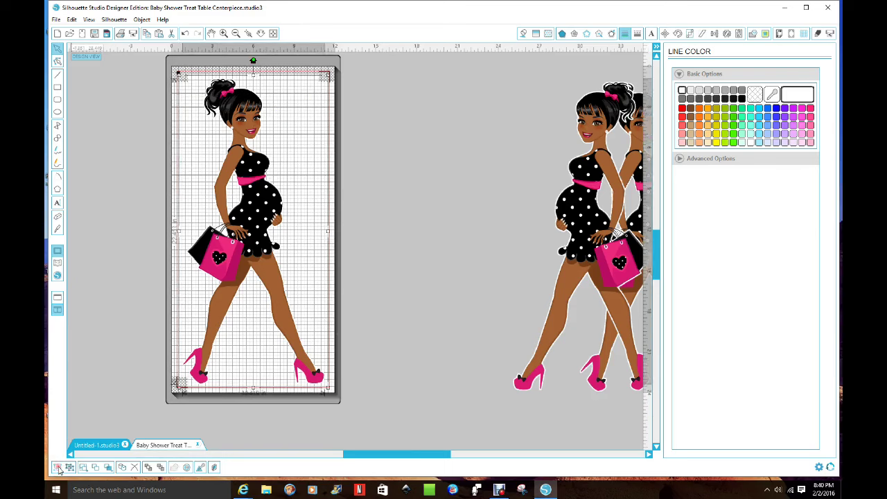
pyautogui.moveTo(254, 223); pyautogui.dragTo(412, 220)
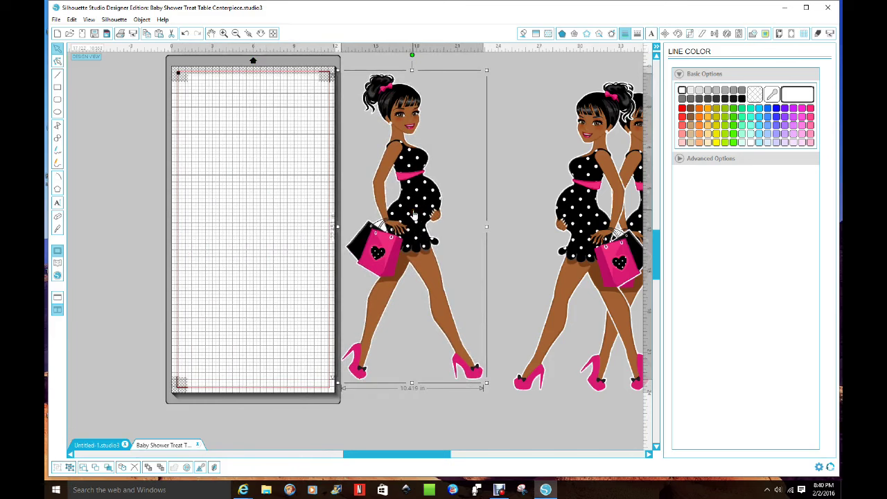
pyautogui.press('Delete')
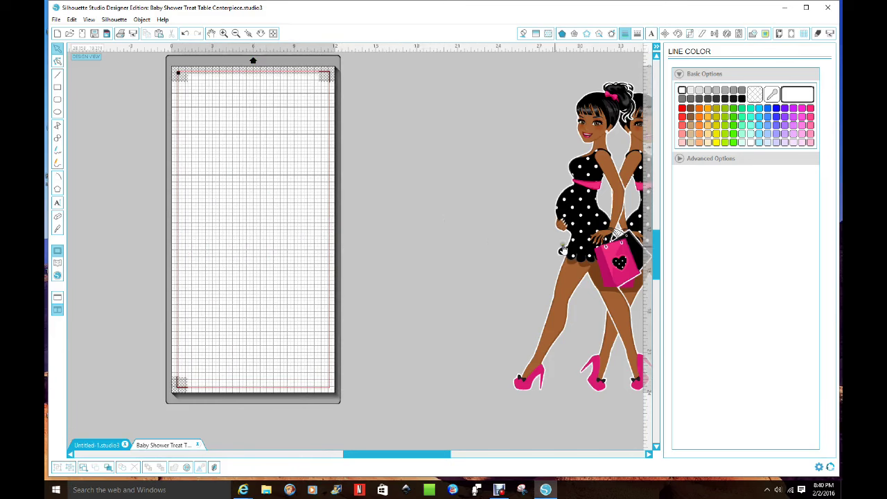
# Place the mirrored finished figure on the mat, fitted within the cut border and registration marks
pyautogui.moveTo(599, 229); pyautogui.dragTo(264, 222)
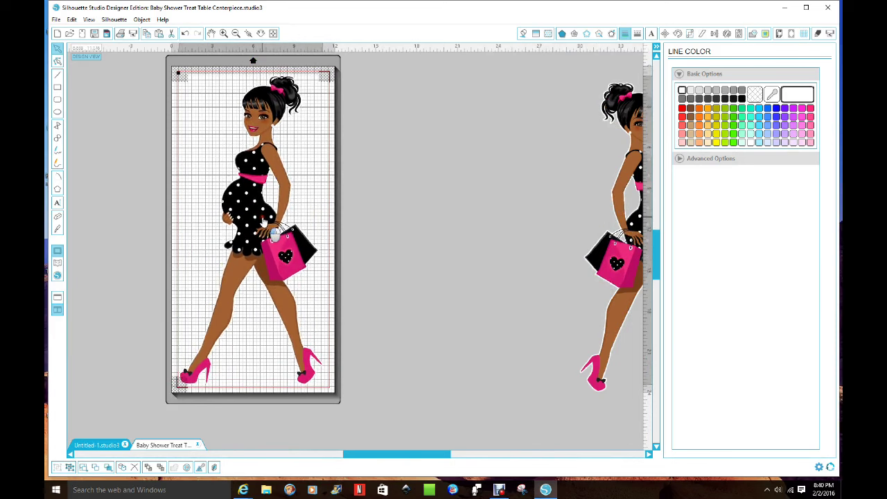
pyautogui.moveTo(264, 223); pyautogui.dragTo(265, 220)
pyautogui.click(337, 214)
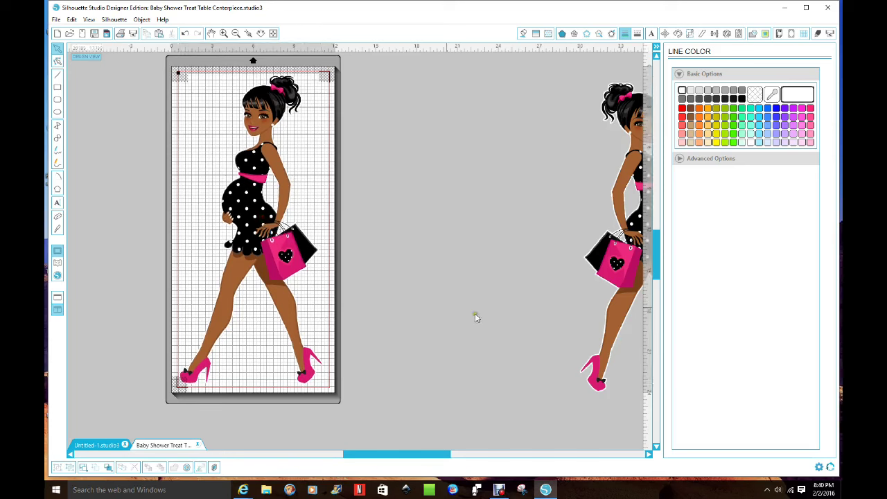
# Shift the mirrored figure past the mat's cut border and move it back inside
pyautogui.click(292, 252)
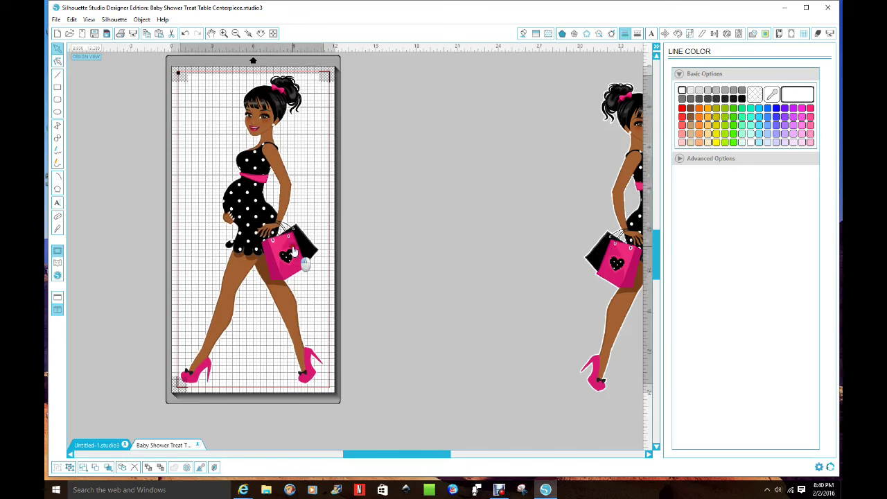
pyautogui.moveTo(295, 252); pyautogui.dragTo(311, 253)
pyautogui.click(370, 229)
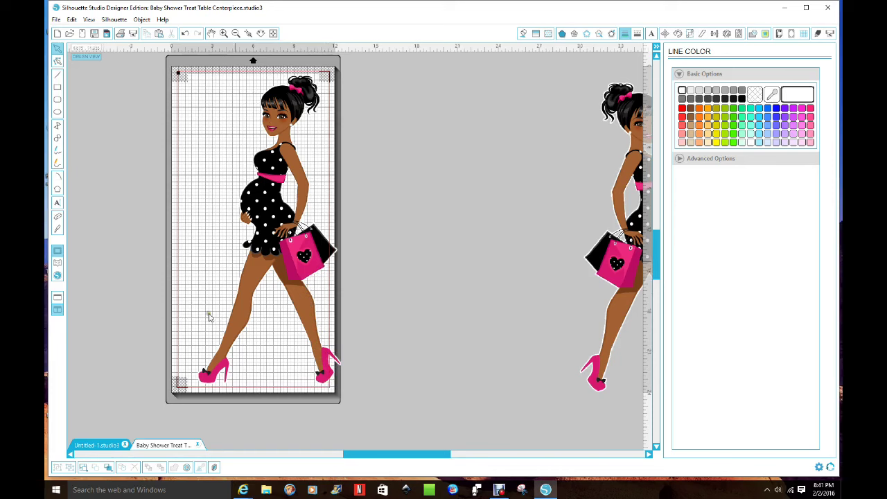
pyautogui.moveTo(279, 220); pyautogui.dragTo(263, 220)
pyautogui.click(417, 214)
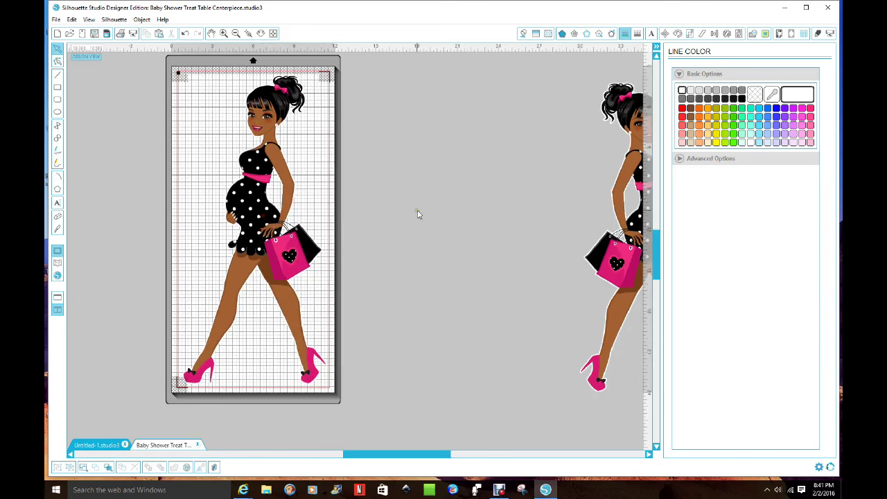